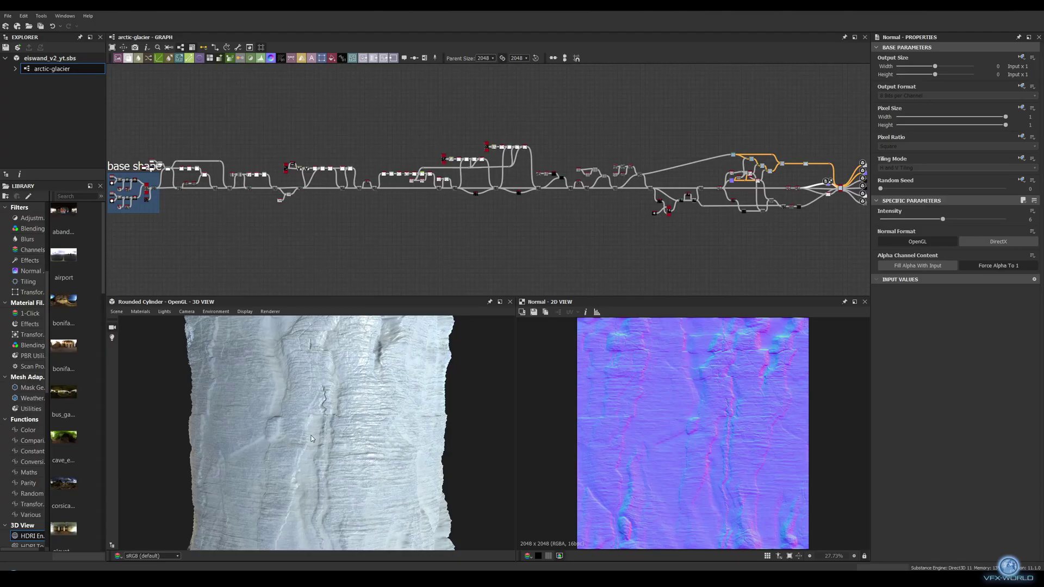
Examine the glacier material on the rounded cylinder preview from several distances and angles
drag(313, 438, 336, 449)
scroll(332, 439, down, 3)
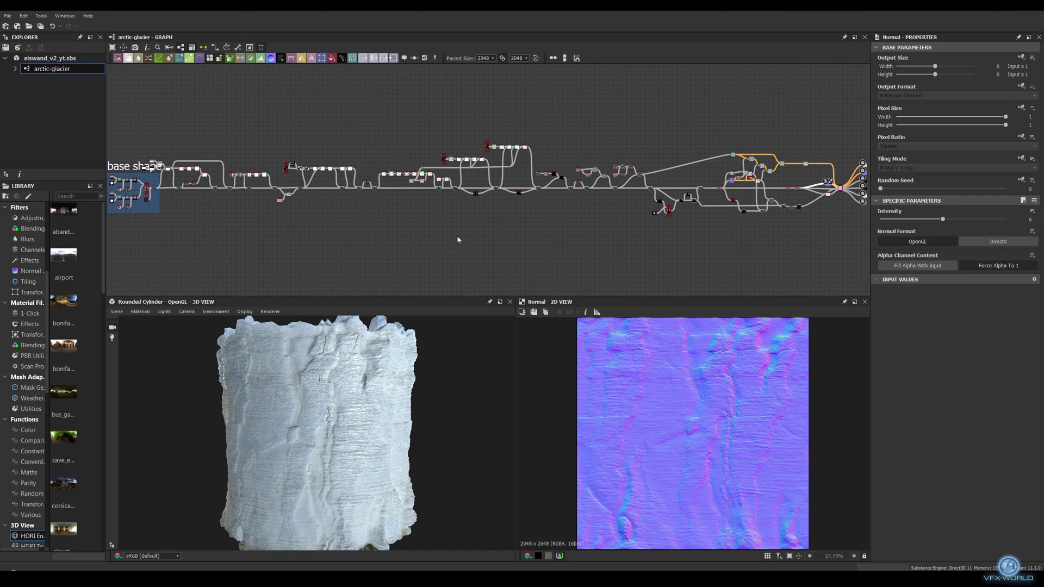
drag(364, 384, 335, 417)
scroll(309, 415, up, 3)
scroll(350, 404, down, 2)
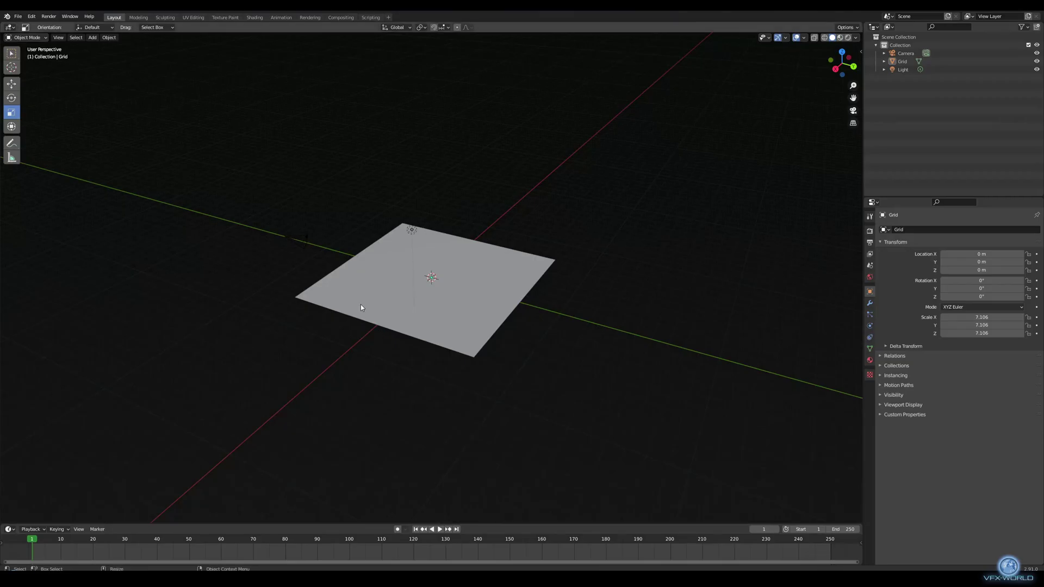
In Blender, inspect the grid's existing mesh divisions in Edit Mode and return to Object Mode
click(359, 305)
middle_drag(287, 394, 301, 393)
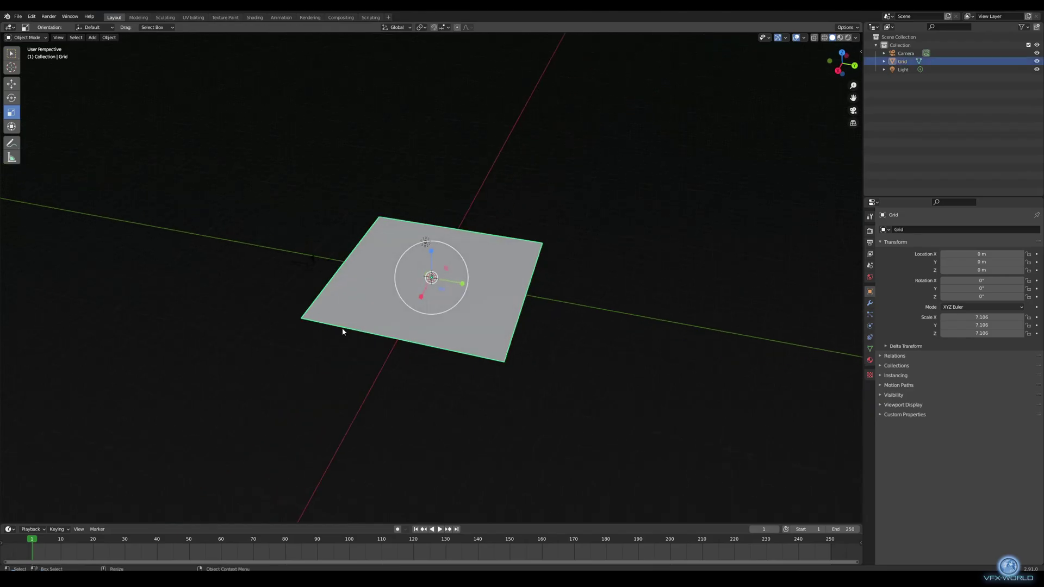
key(Tab)
scroll(336, 308, up, 5)
middle_drag(103, 329, 144, 324)
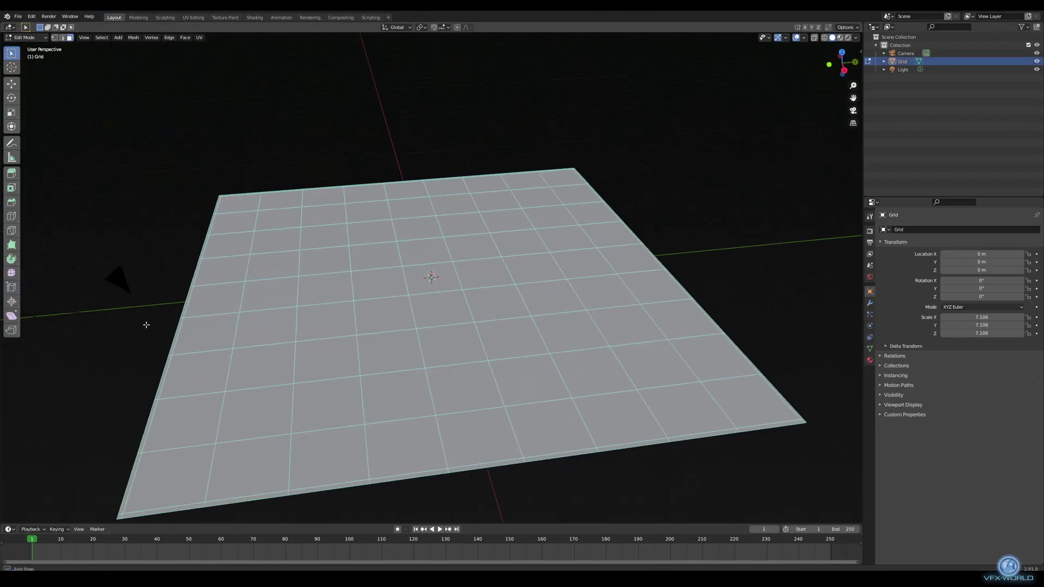
scroll(103, 310, up, 2)
scroll(102, 310, down, 2)
scroll(227, 325, down, 1)
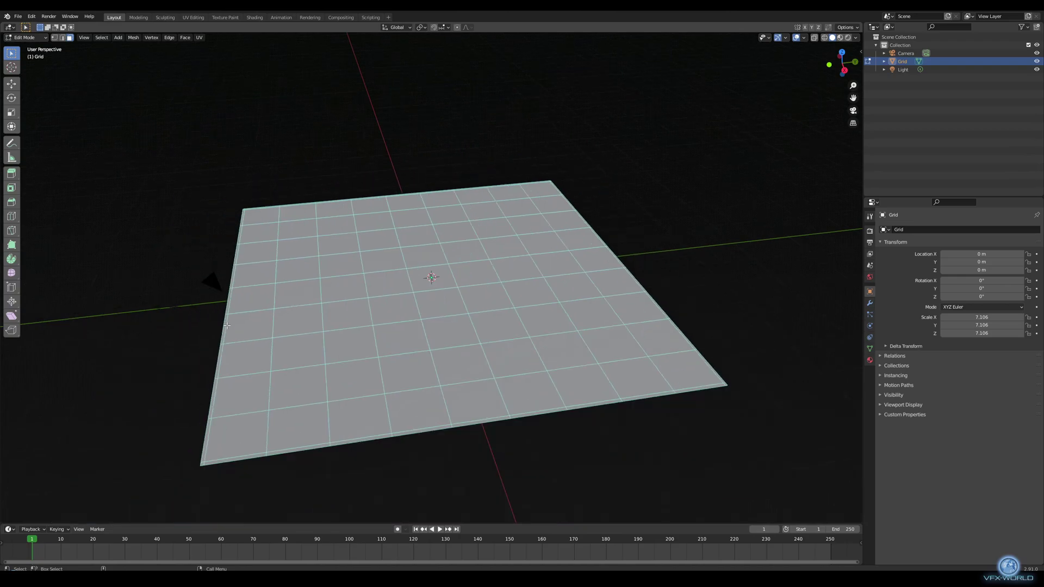
key(Tab)
mouse_move(475, 374)
middle_down()
mouse_move(437, 367)
mouse_move(456, 364)
middle_up()
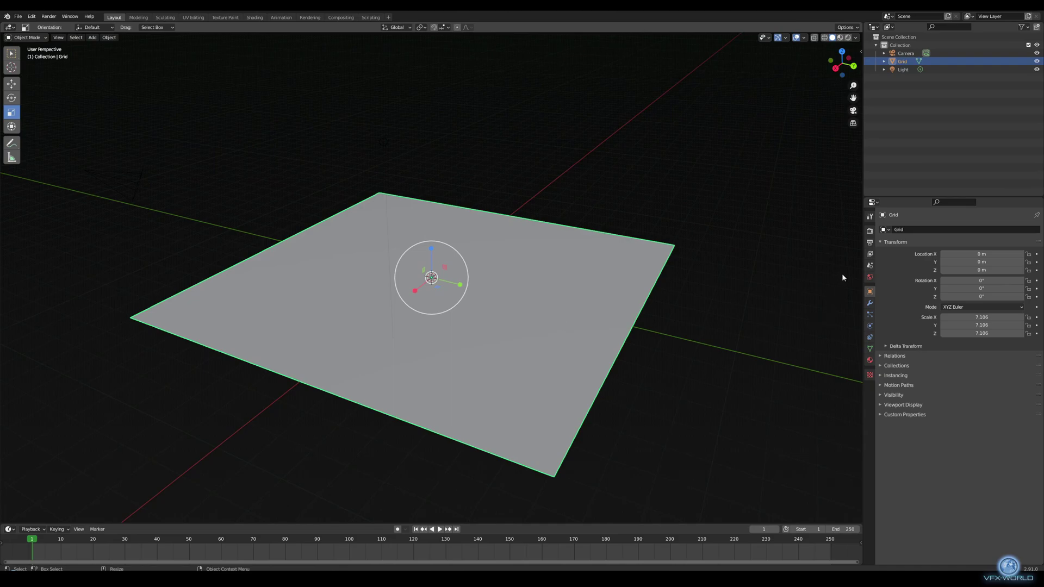
Add a Subdivision Surface modifier to the grid, setting its viewport level to 3 and raising its render level
click(868, 302)
click(923, 229)
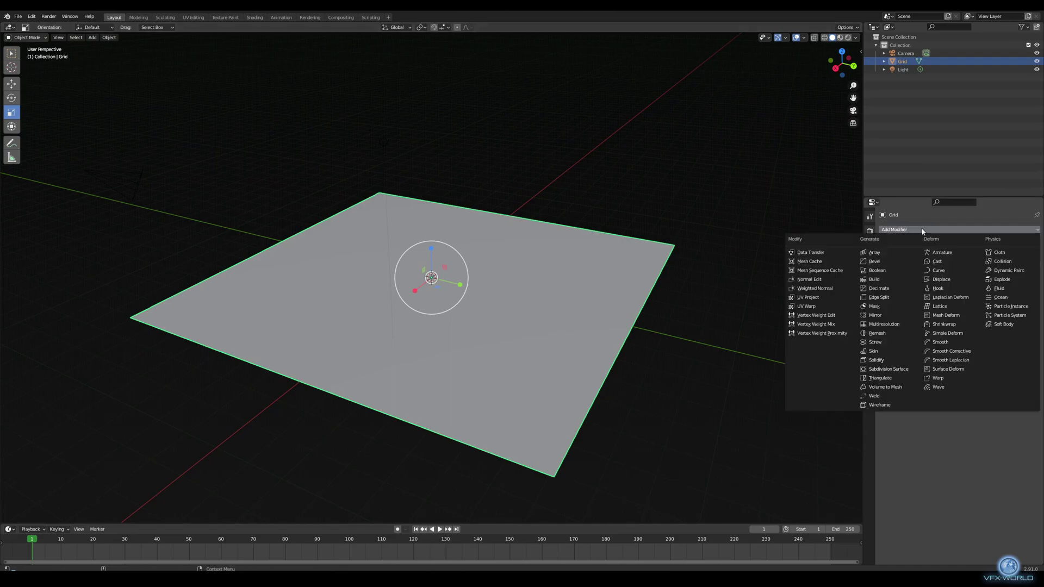
click(897, 373)
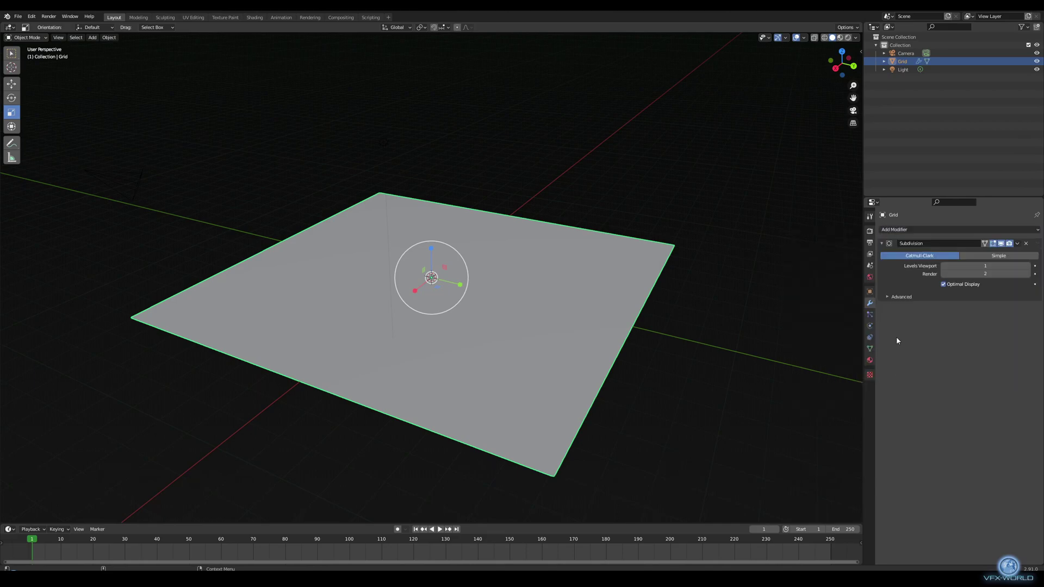
click(994, 266)
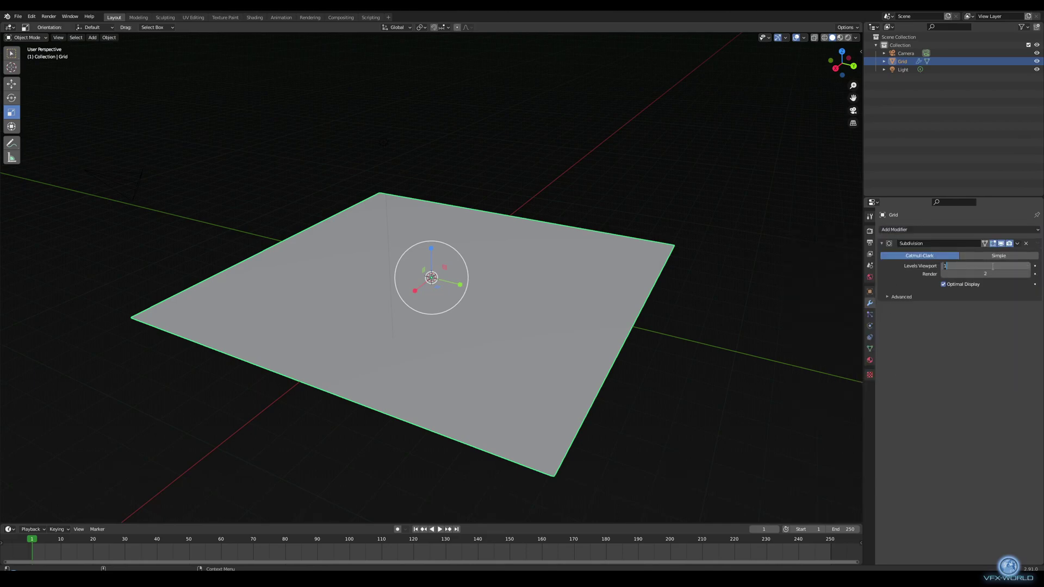
double_click(990, 276)
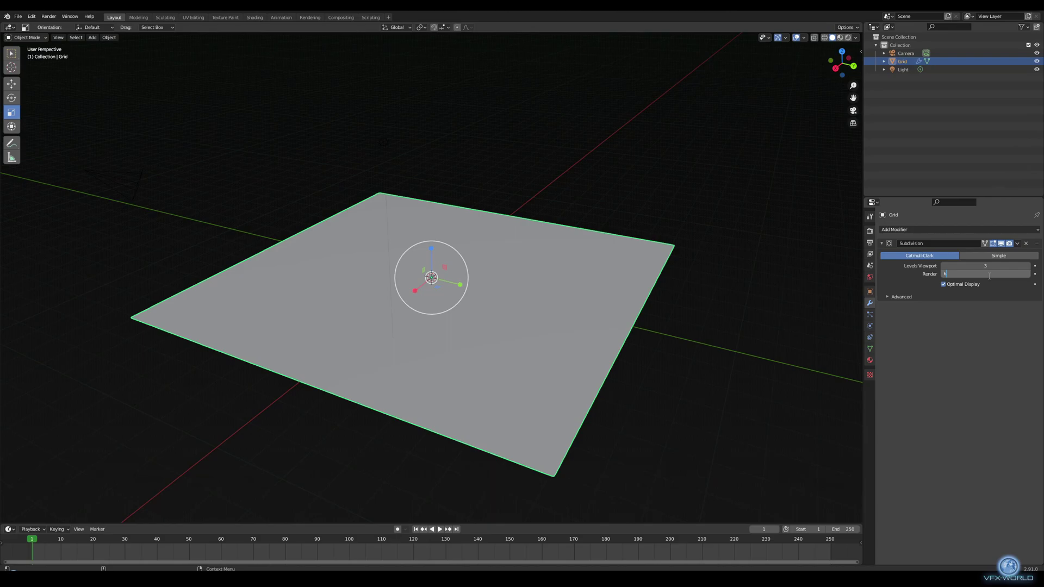
click(983, 327)
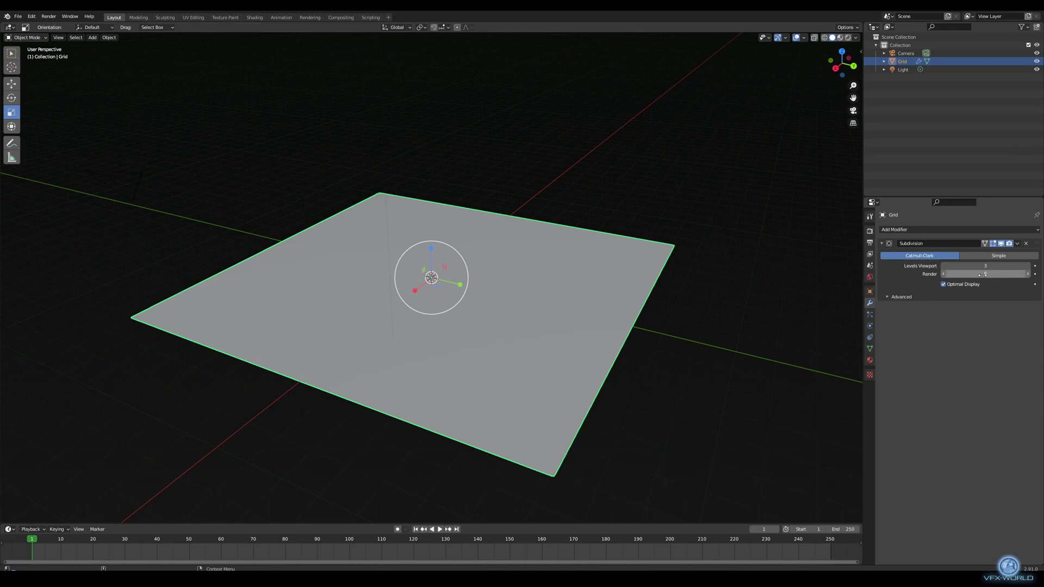
Apply the grid's Subdivision modifier and shade the grid smooth
click(1018, 244)
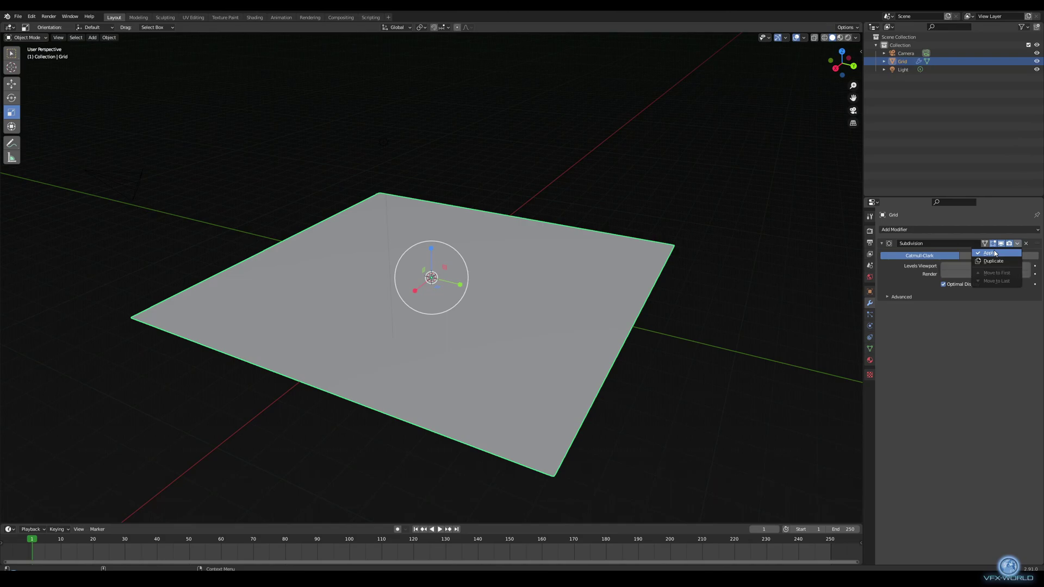
click(995, 253)
click(108, 37)
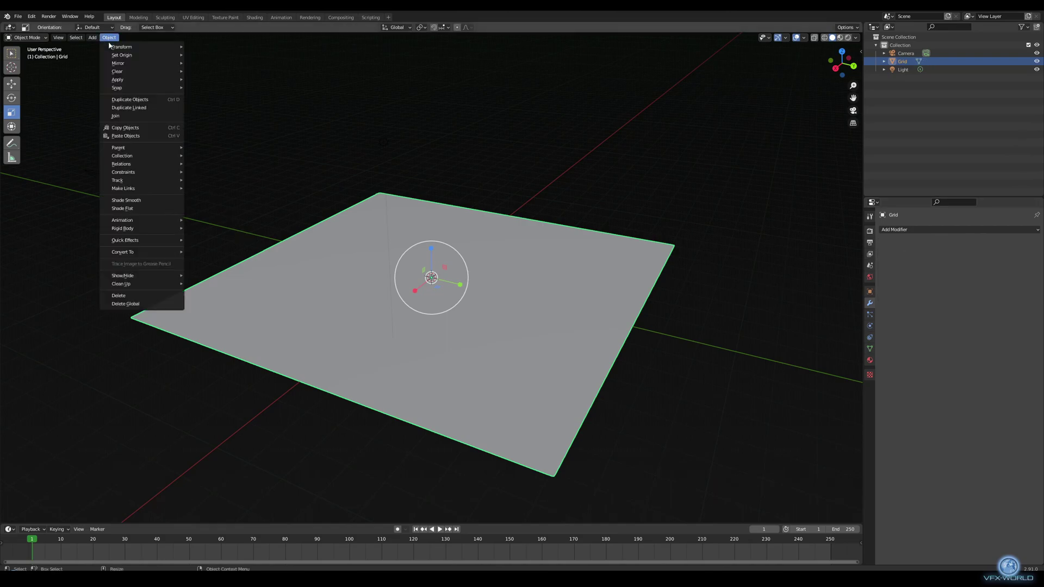
click(140, 201)
middle_drag(168, 226, 323, 293)
scroll(323, 294, down, 1)
alt+drag(461, 341, 418, 333)
scroll(337, 327, up, 3)
alt+drag(259, 305, 282, 298)
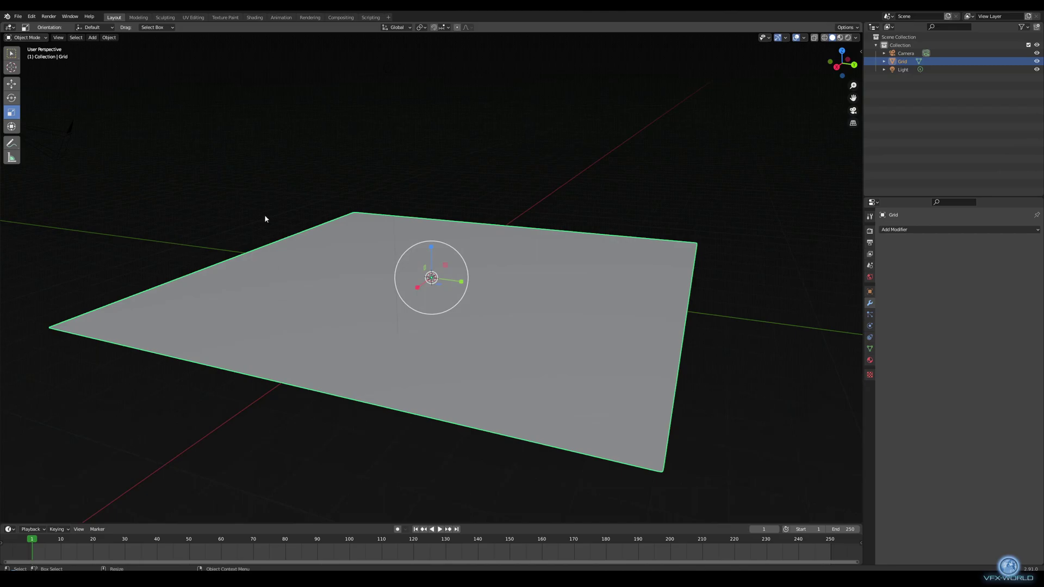
Switch to the Shading workspace and create a new material for the grid
click(254, 17)
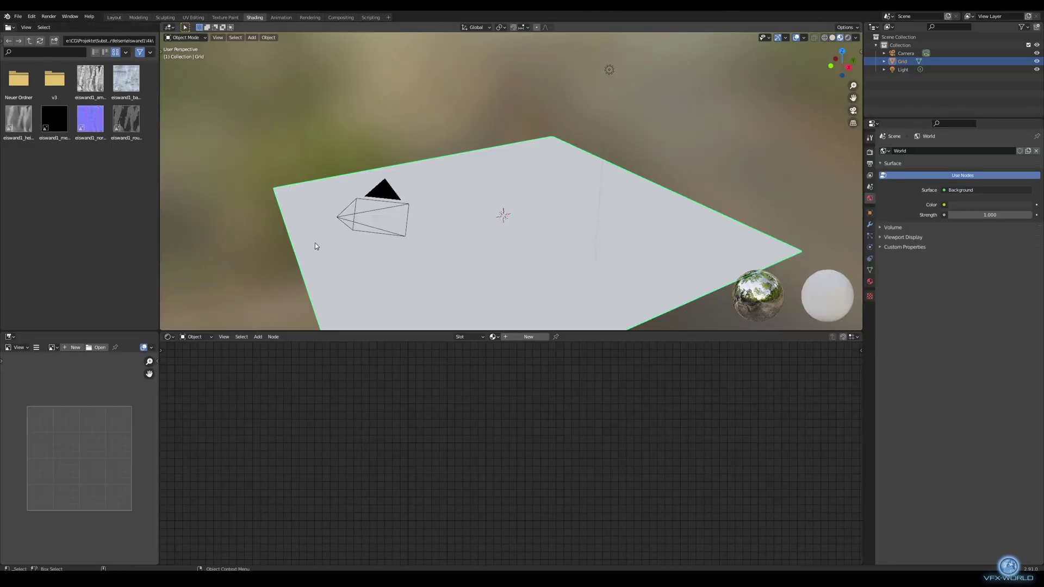
scroll(326, 261, down, 2)
alt+drag(405, 268, 425, 251)
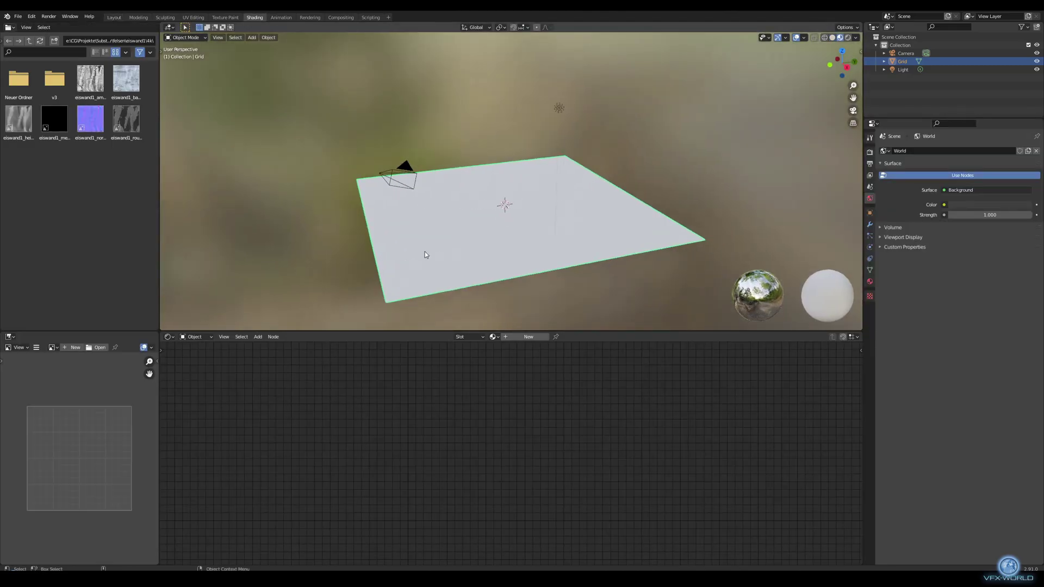
click(528, 337)
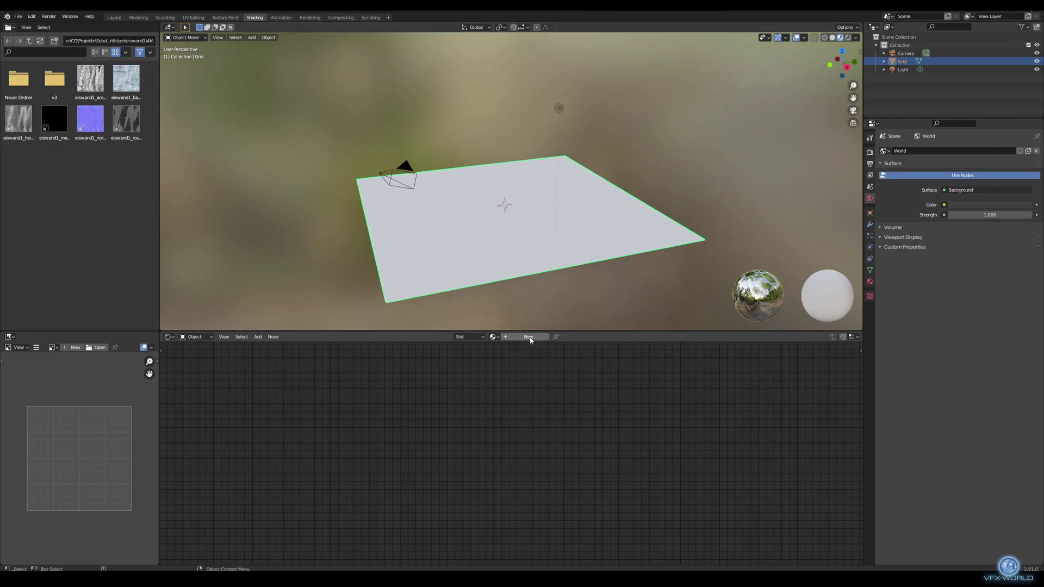
scroll(356, 405, down, 2)
alt+drag(358, 412, 339, 424)
alt+middle_drag(330, 434, 316, 408)
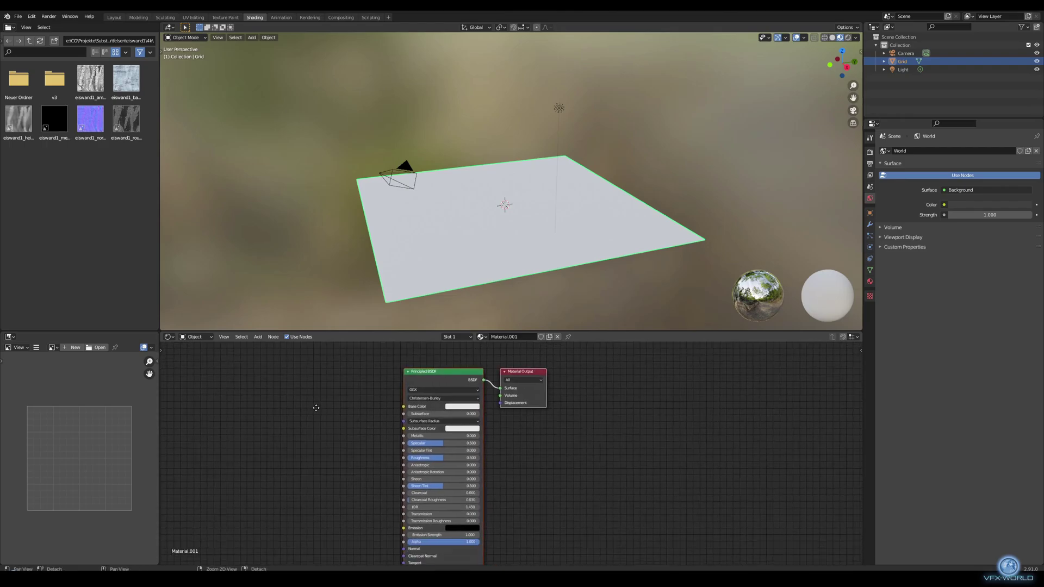
Bring eiswand1_basecolor and eiswand1_metallic from the 4k texture folder into the material as image texture nodes
click(93, 580)
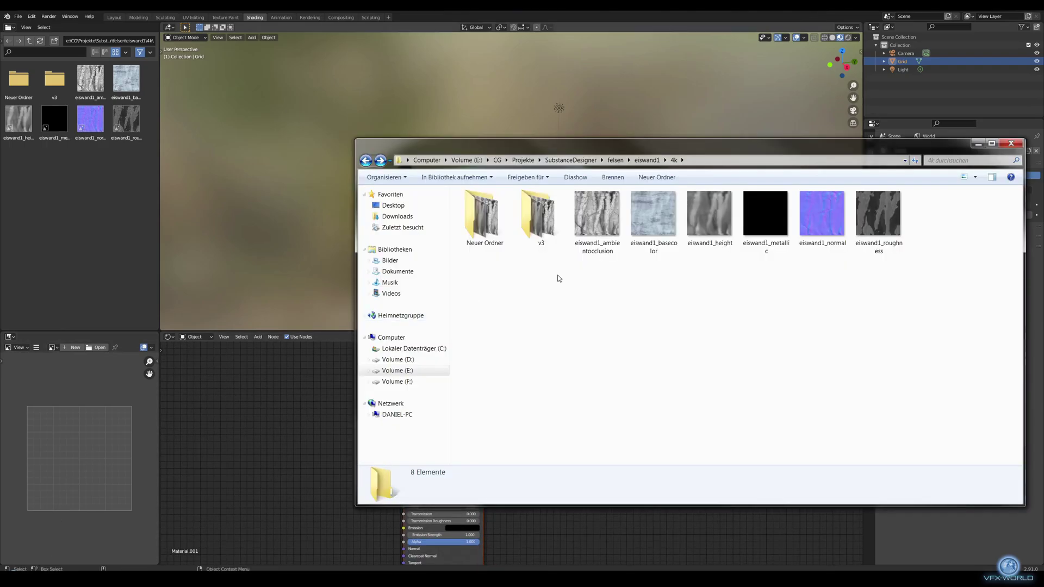
drag(655, 242, 277, 380)
drag(778, 229, 227, 457)
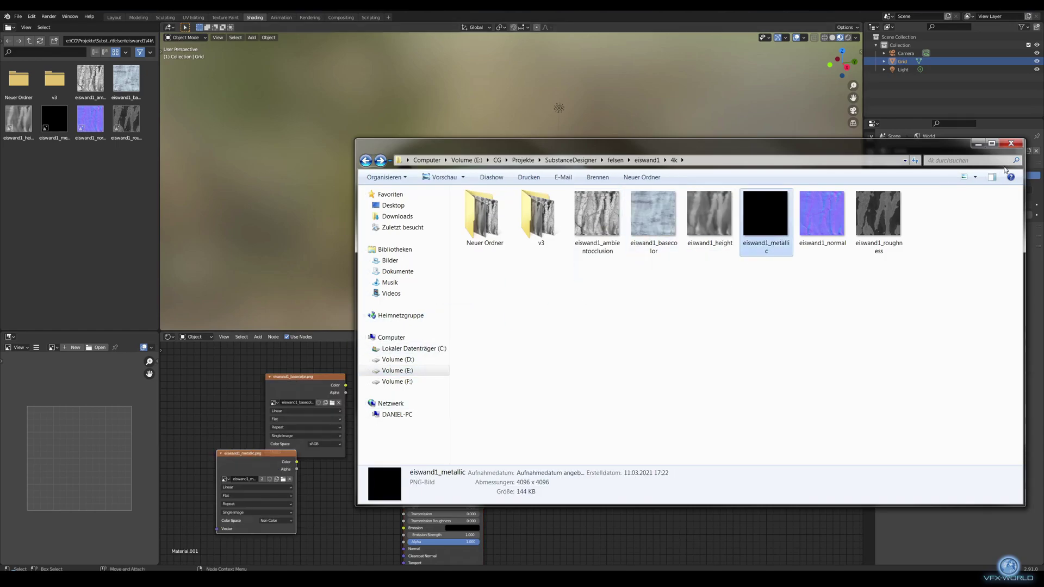
click(978, 144)
scroll(349, 404, up, 2)
middle_drag(347, 404, 379, 400)
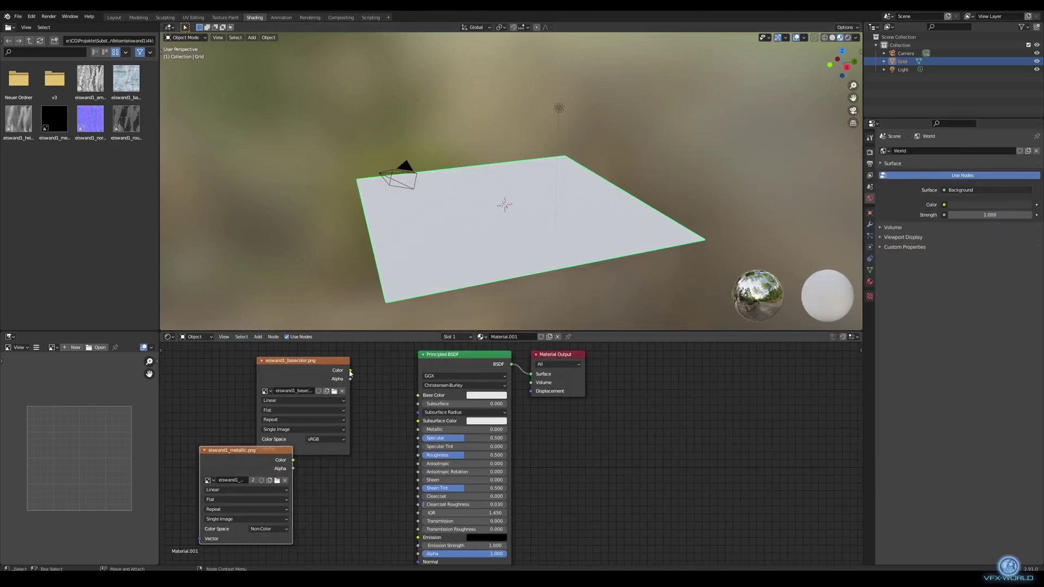
Connect the basecolor and metallic textures to the Principled BSDF's Base Color and Metallic inputs, and delete both image nodes again
drag(350, 371, 418, 395)
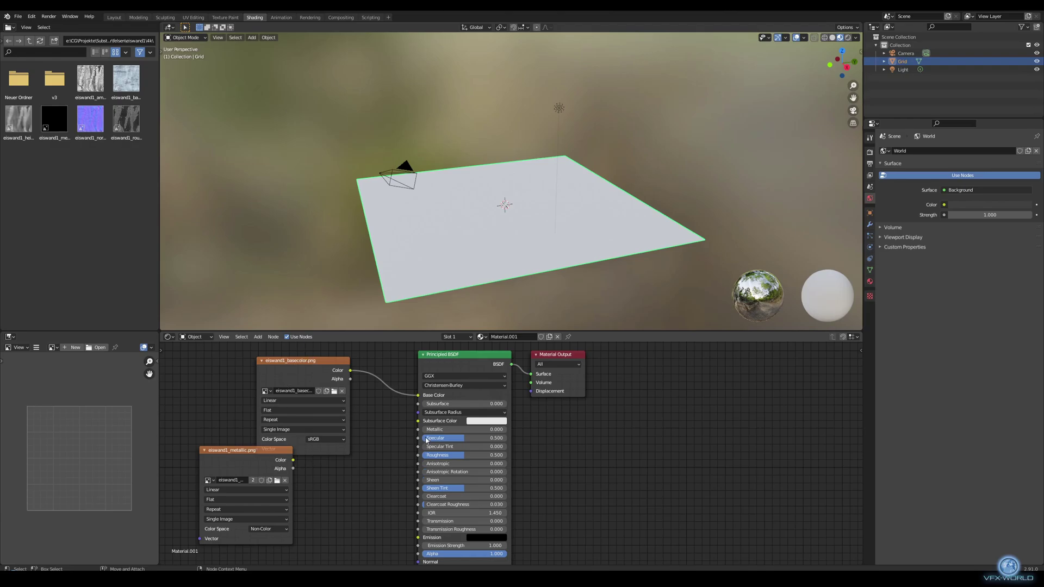
drag(293, 460, 418, 430)
scroll(331, 509, up, 1)
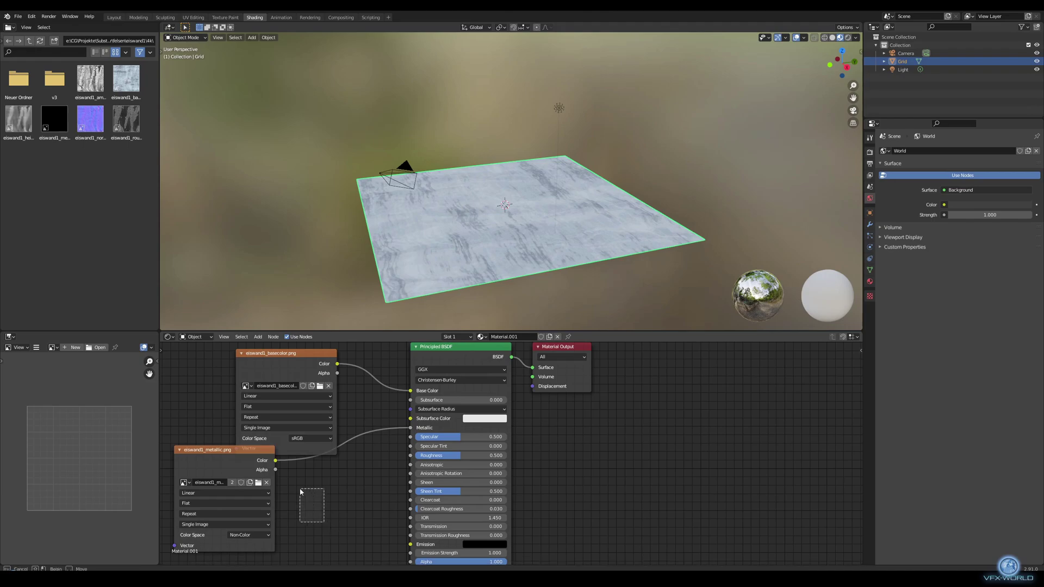
key(x)
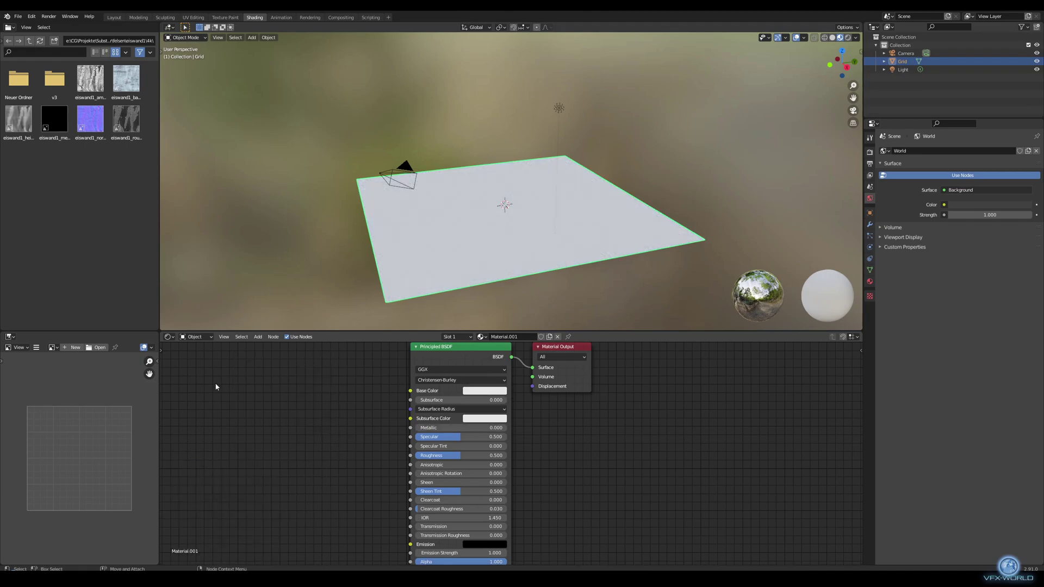
middle_drag(286, 419, 298, 447)
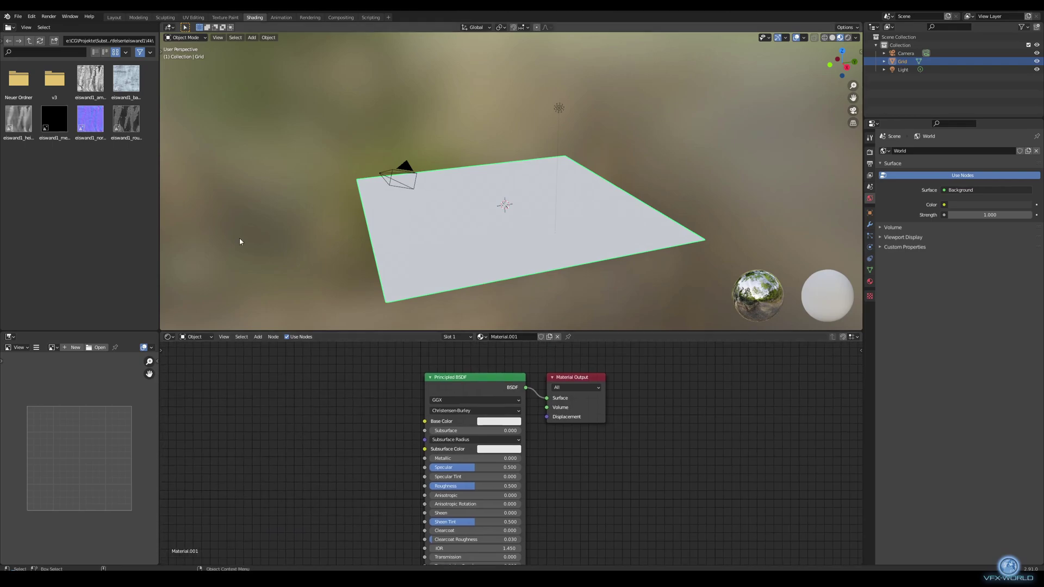
Search the add-ons in the Preferences for "node" and check that Node Wrangler is enabled
click(31, 16)
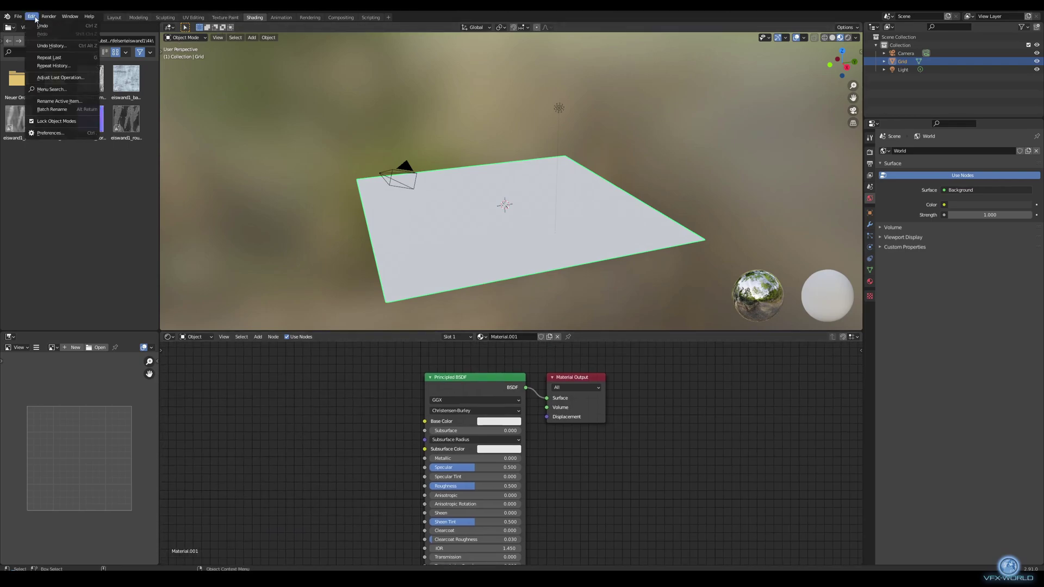
click(53, 133)
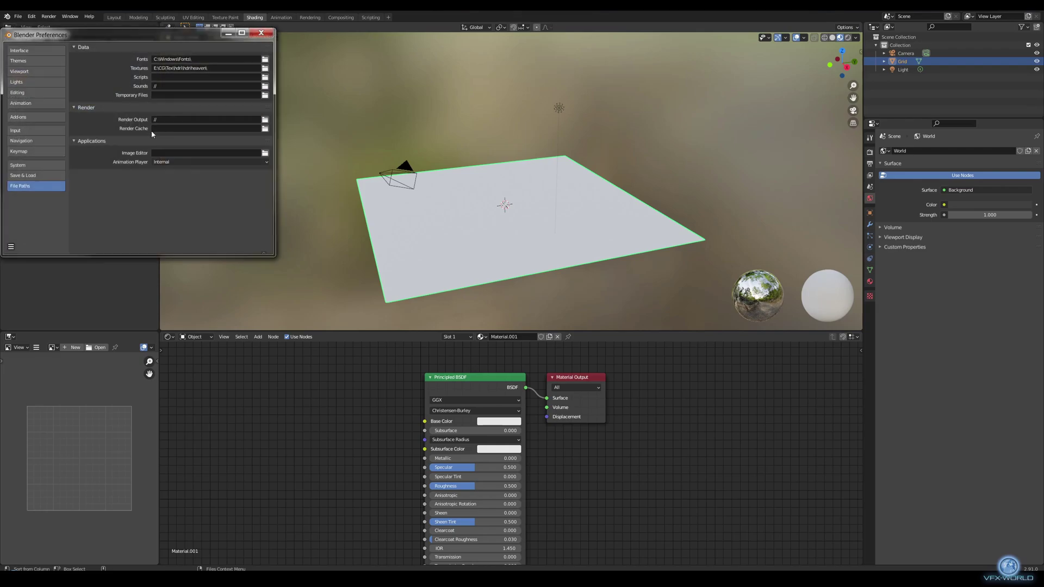
click(21, 118)
click(230, 59)
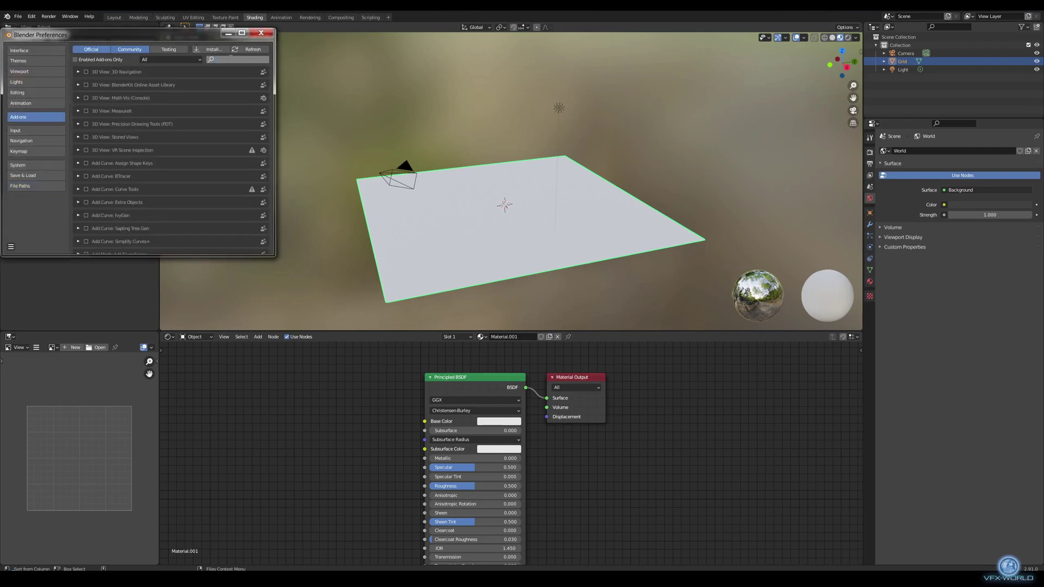
text(node)
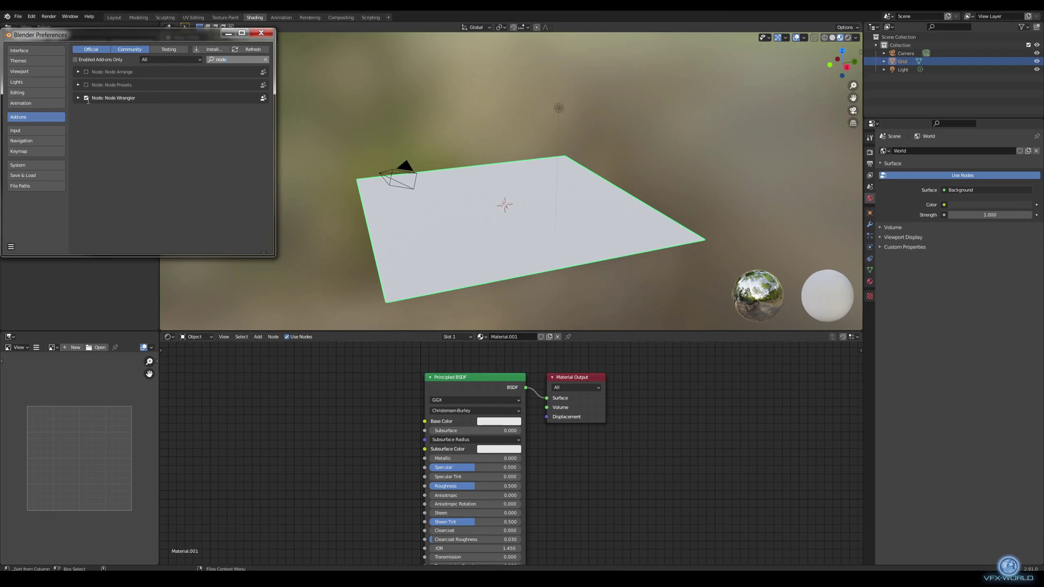
click(260, 33)
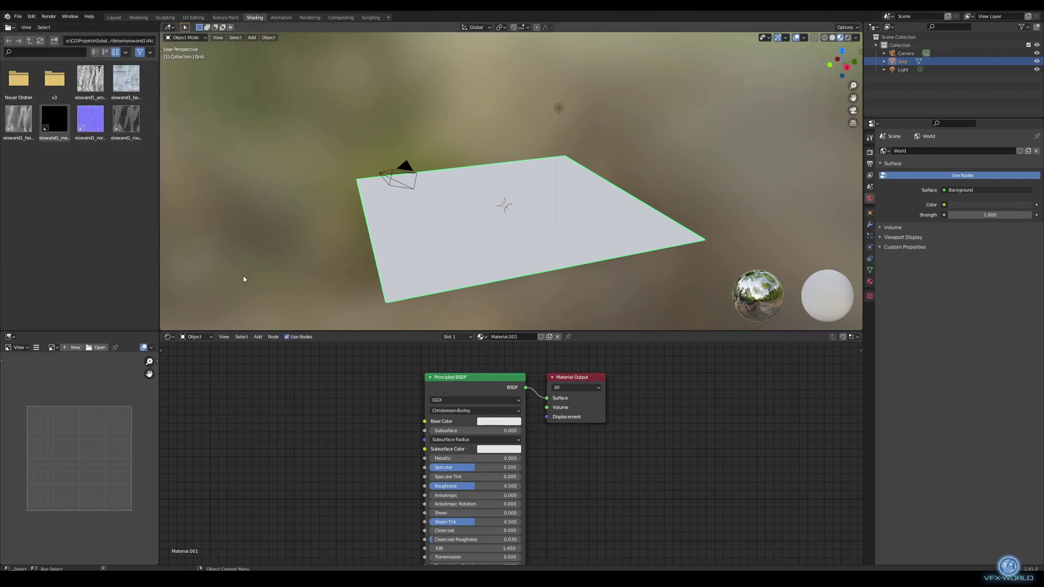
Run Principled Texture Setup on the Principled BSDF with the eiswand1 basecolor, height, metallic, normal and roughness maps
middle_drag(405, 413, 296, 400)
scroll(295, 400, down, 2)
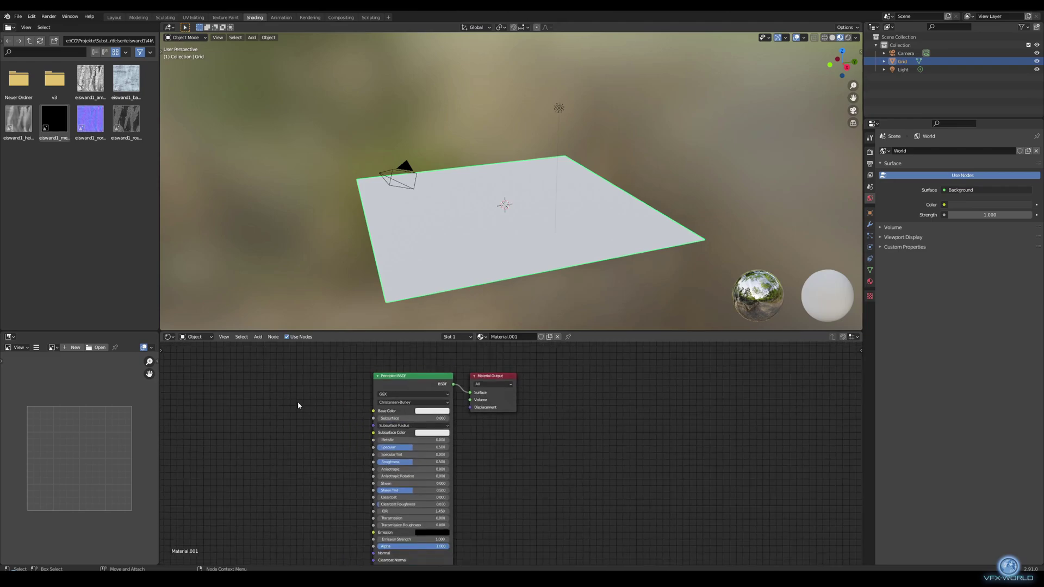
click(402, 384)
key(ctrl+shift+t)
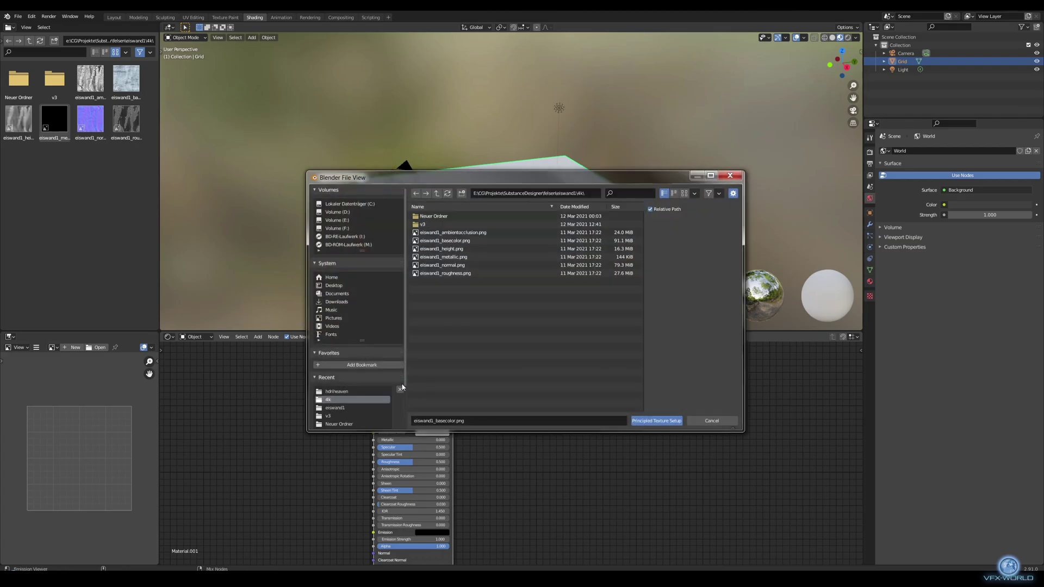
drag(454, 290, 443, 248)
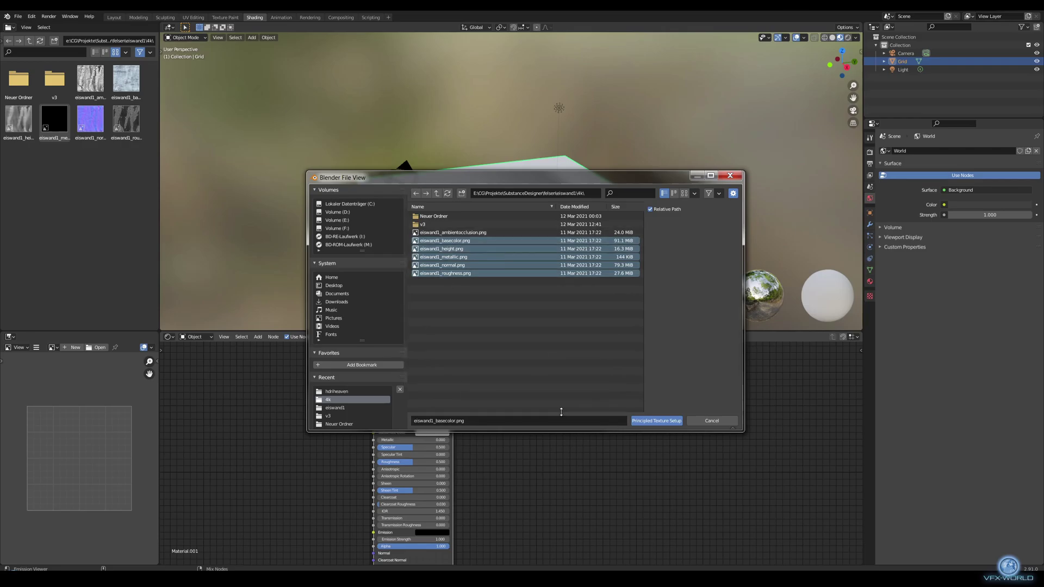
click(670, 422)
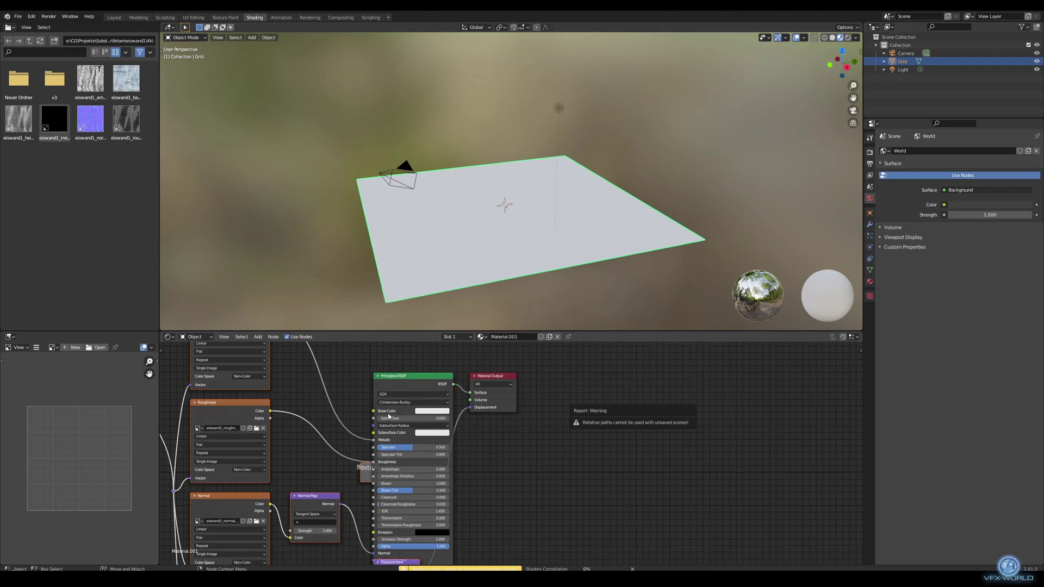
scroll(310, 428, down, 3)
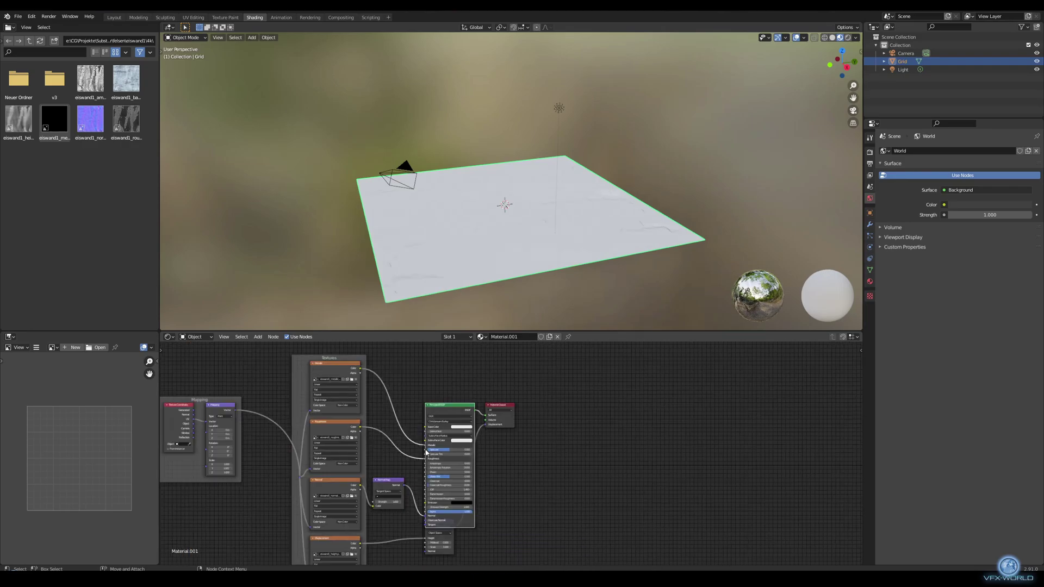
Add the eiswand1 basecolor map as an image texture node and connect its Color to the Principled BSDF's Base Color
middle_drag(545, 473, 596, 477)
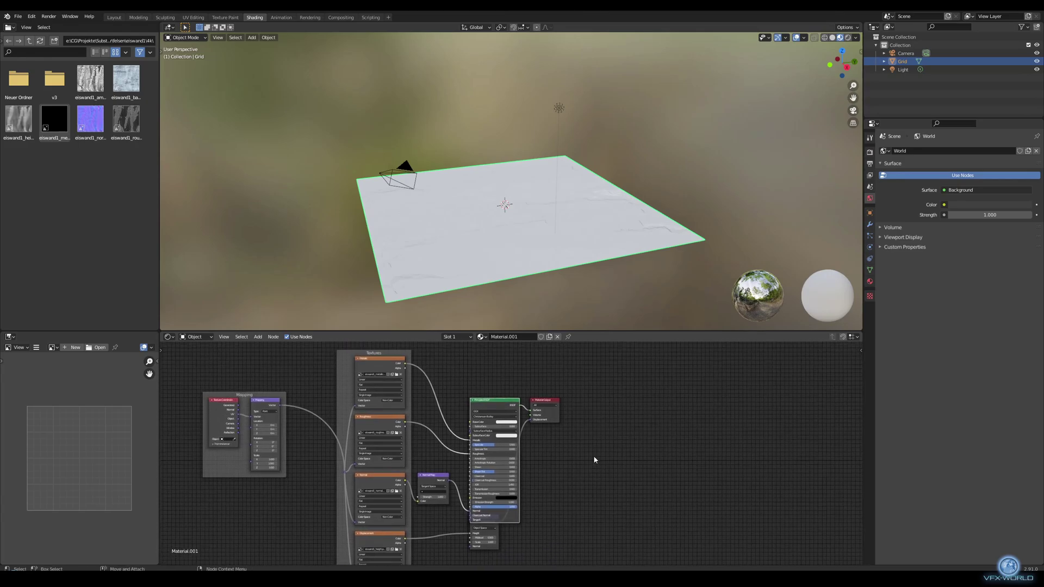
scroll(589, 436, up, 5)
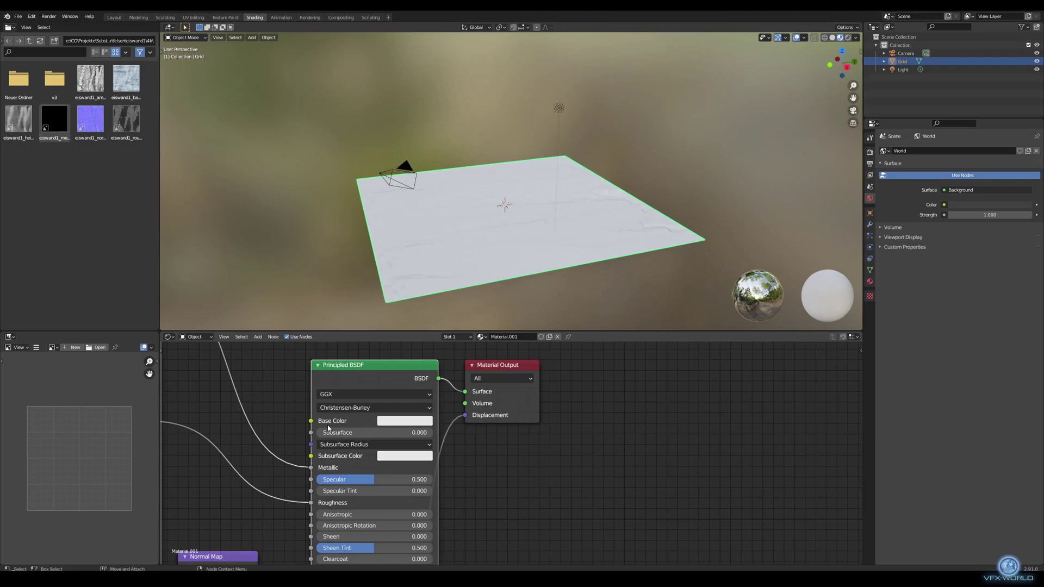
scroll(338, 434, down, 5)
scroll(282, 469, down, 1)
click(65, 579)
click(656, 241)
drag(656, 241, 347, 336)
click(978, 143)
middle_drag(612, 450, 569, 493)
drag(330, 378, 397, 486)
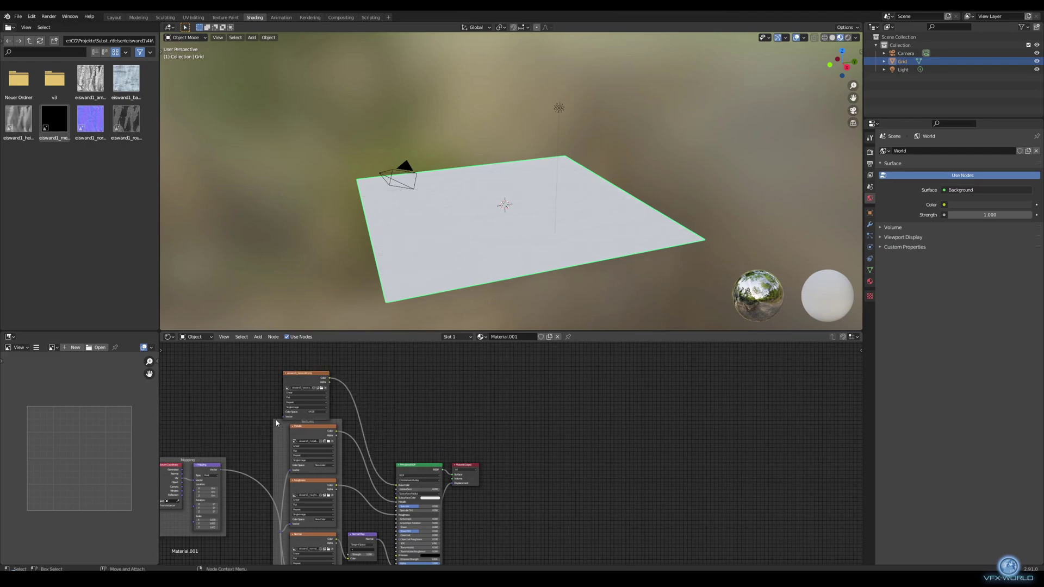
Connect the Mapping node's Vector to the basecolor texture and place that node above the Textures frame
drag(222, 472, 267, 427)
drag(287, 420, 287, 419)
drag(304, 374, 314, 366)
Move the Displacement node clear of the Principled BSDF and set its Scale to 0.3
middle_drag(529, 475, 544, 371)
scroll(504, 508, up, 5)
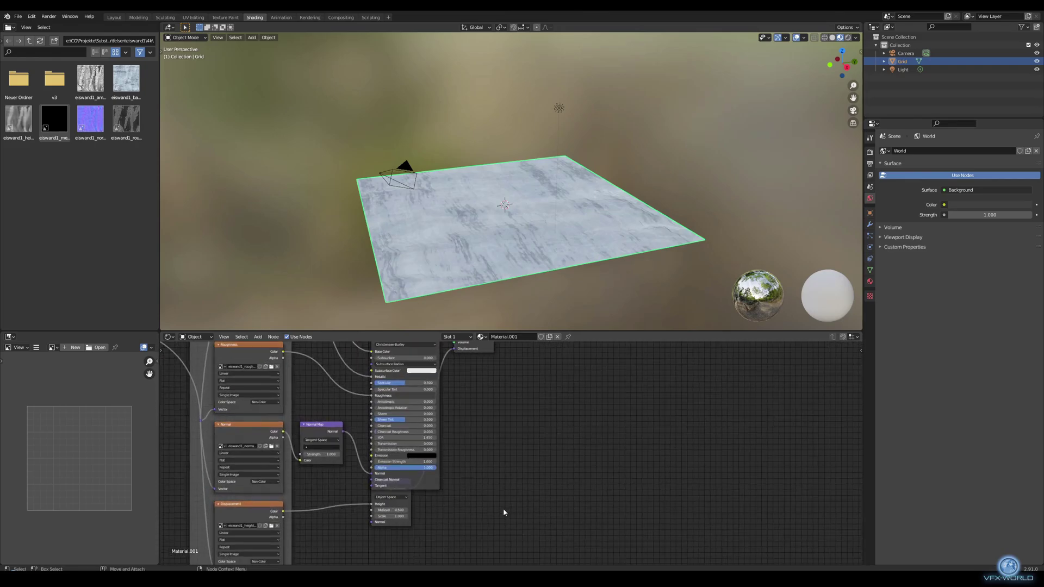
scroll(504, 511, up, 4)
middle_drag(468, 485, 529, 404)
drag(429, 433, 380, 455)
click(364, 475)
key(Escape)
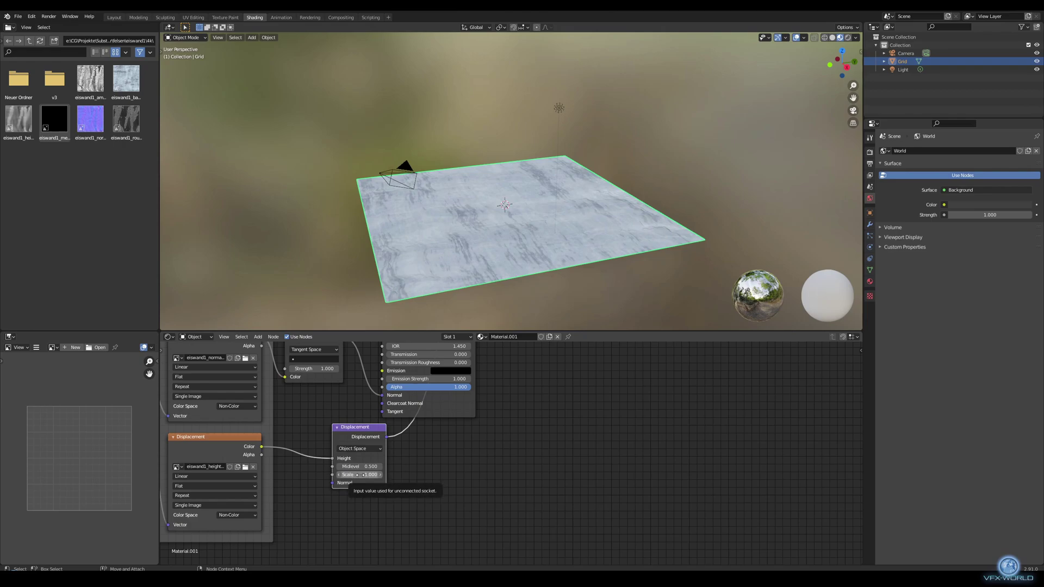
click(364, 475)
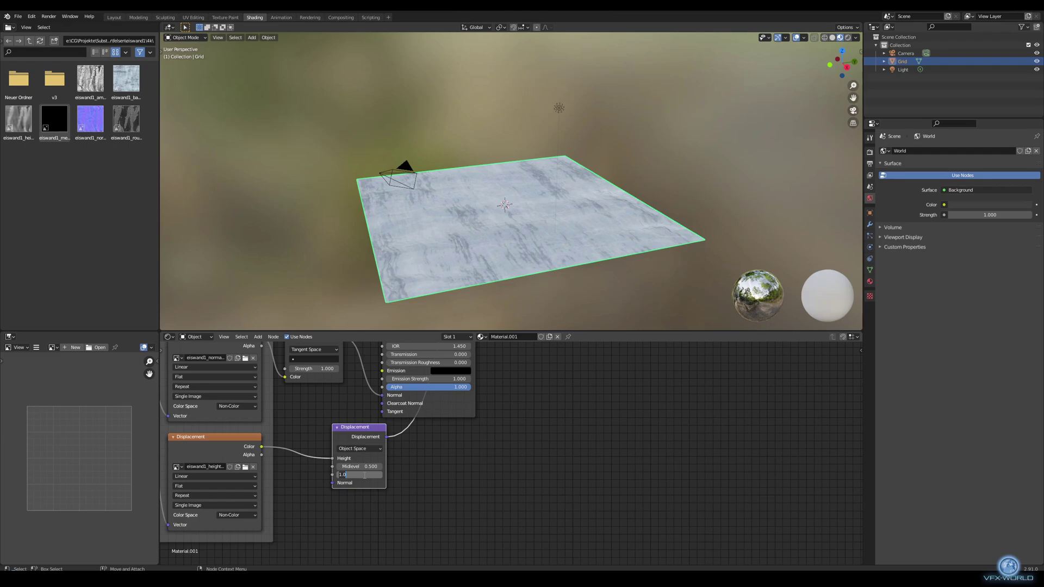
key(BackSpace)
key(Return)
drag(375, 437, 399, 435)
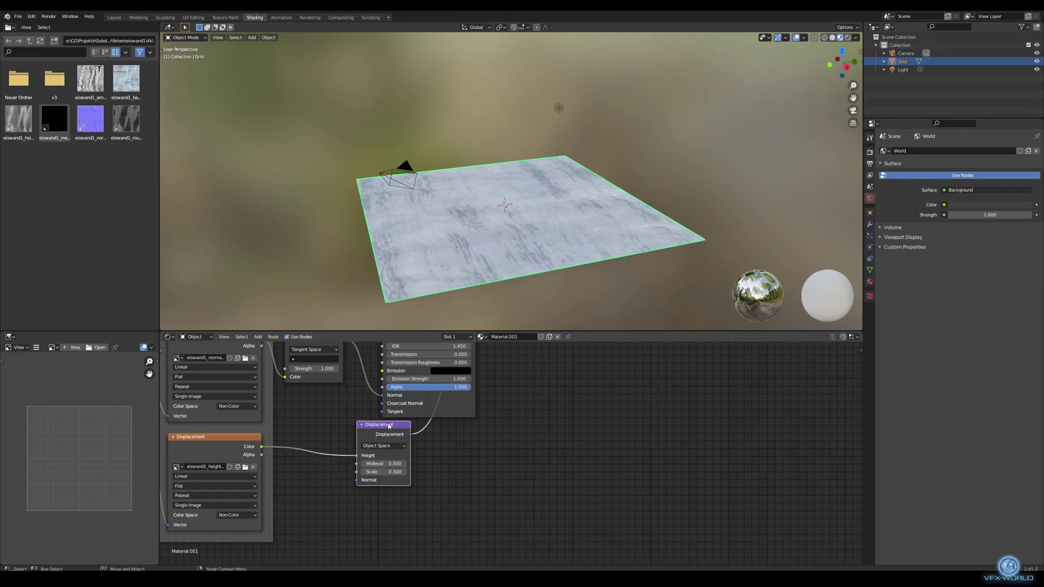
mouse_move(388, 426)
mouse_down()
mouse_move(367, 430)
mouse_move(383, 430)
mouse_up()
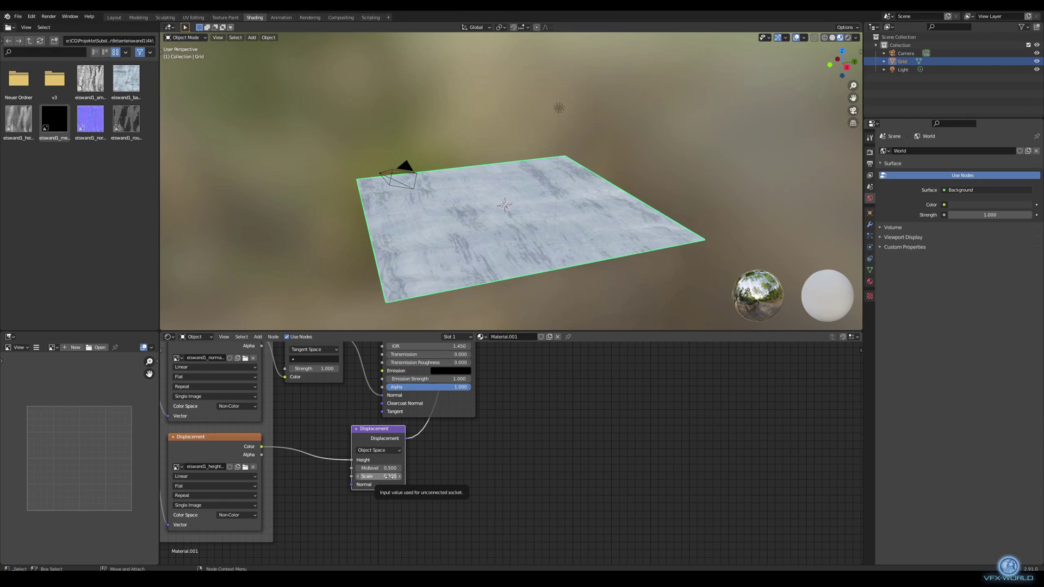
click(381, 478)
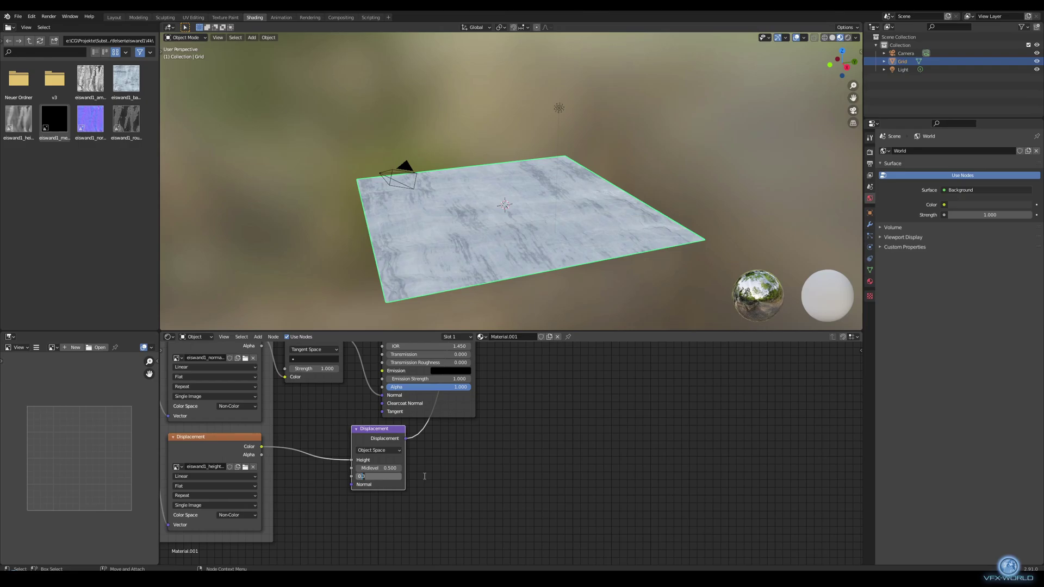
key(Return)
Try a saturated blue as the Principled BSDF's Subsurface Color
alt+middle_drag(557, 418, 583, 518)
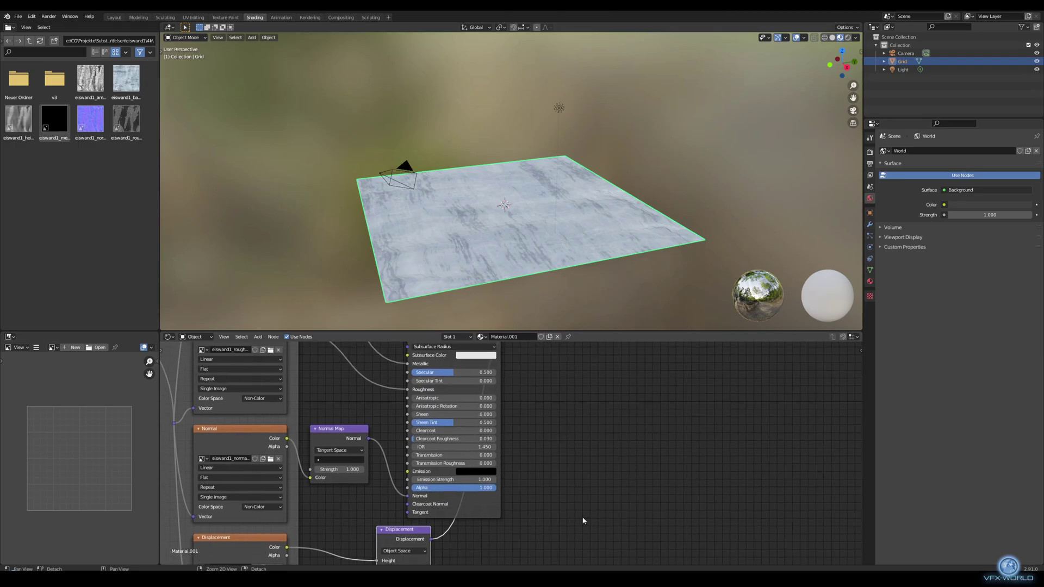
scroll(561, 454, down, 3)
alt+middle_drag(575, 417, 546, 473)
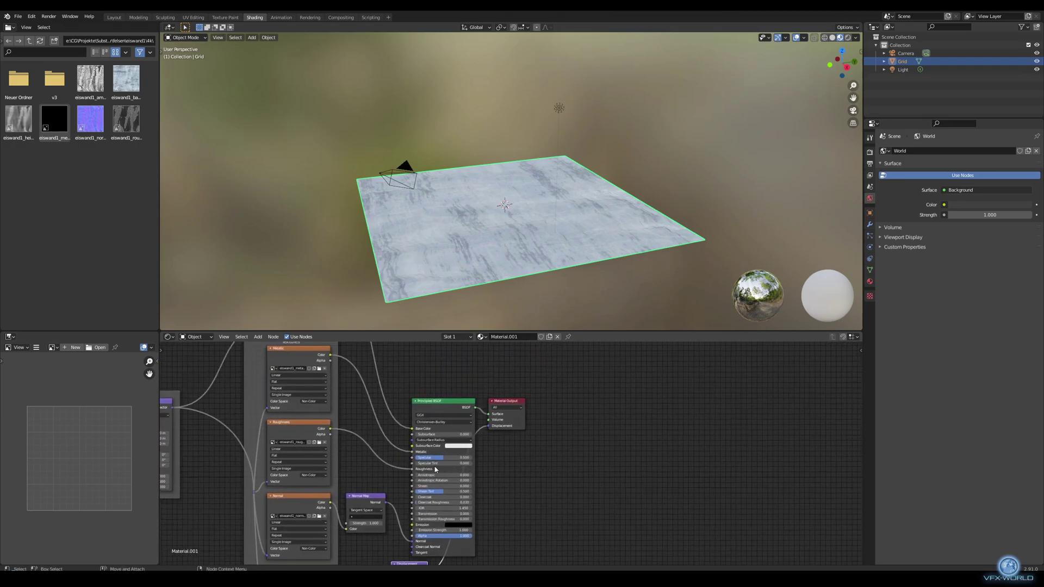
scroll(390, 456, up, 8)
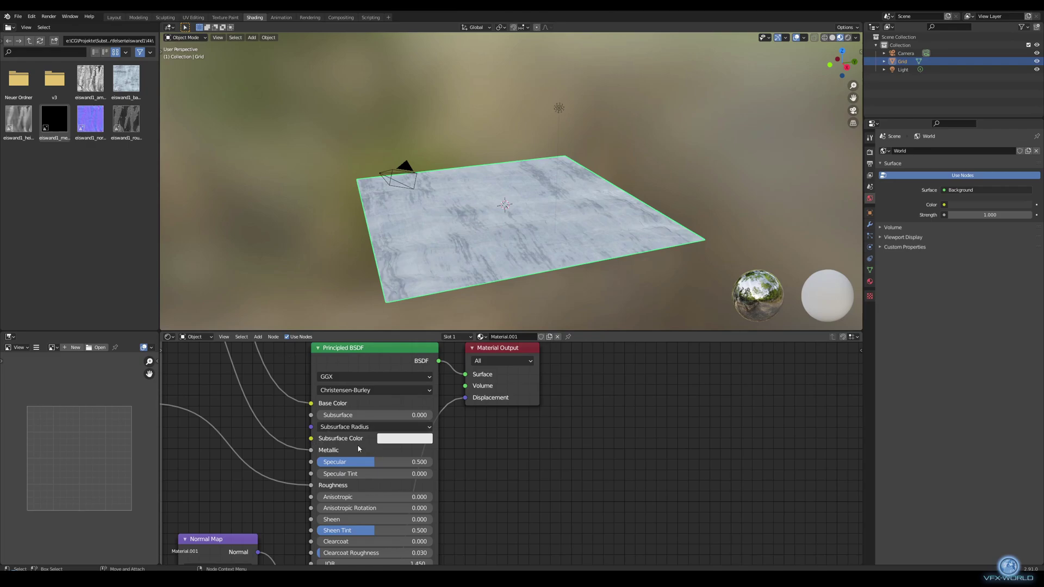
click(403, 440)
drag(439, 325, 452, 307)
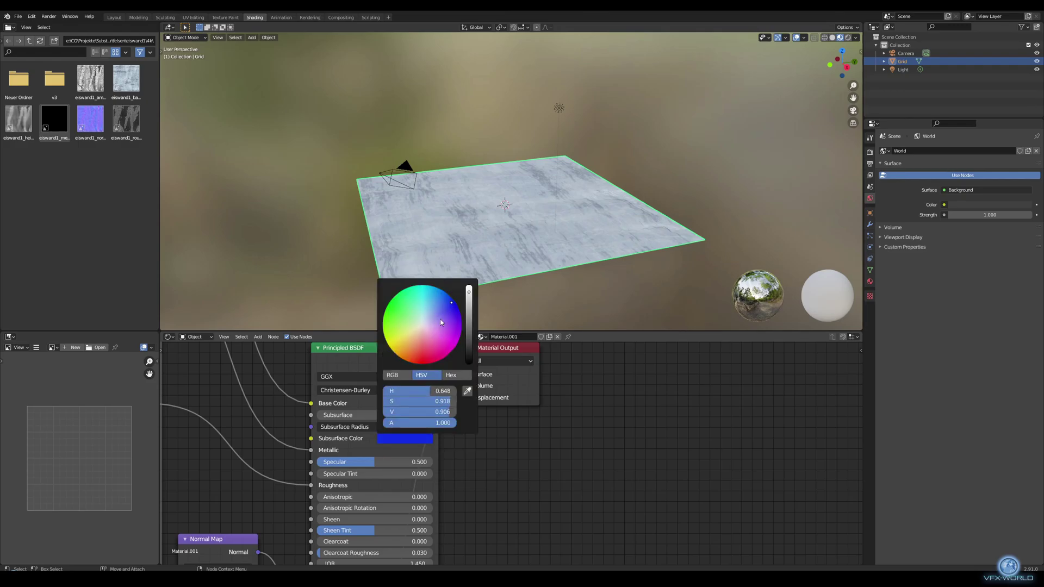
Connect the basecolor texture's Color output to the Principled BSDF's Subsurface Color as well
scroll(575, 452, down, 7)
middle_drag(593, 385, 612, 467)
scroll(420, 415, down, 2)
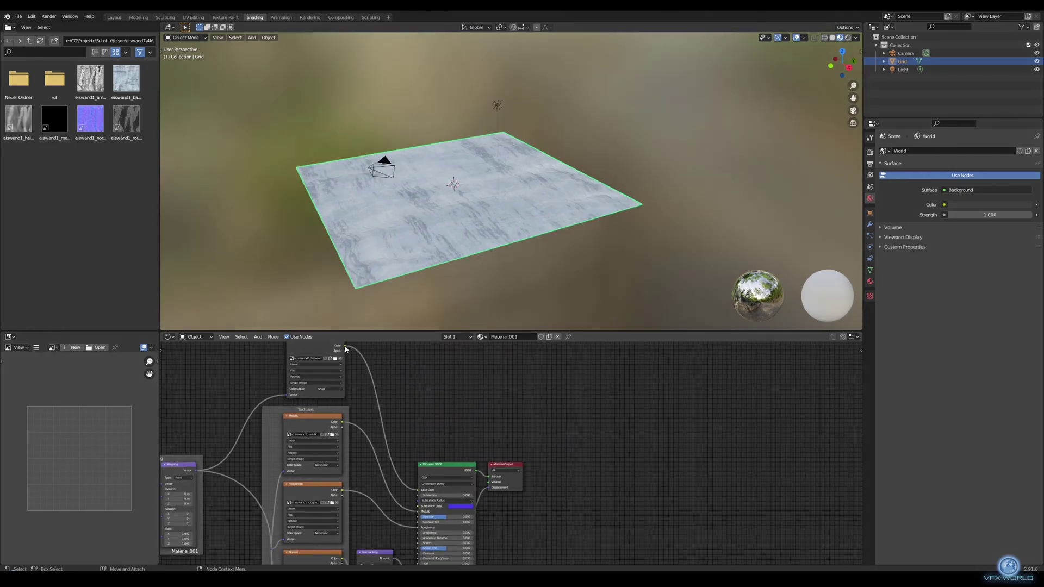
mouse_move(344, 346)
mouse_down()
mouse_move(380, 352)
mouse_move(417, 507)
mouse_up()
Set the Principled BSDF's Subsurface value to 0.25
scroll(486, 437, up, 3)
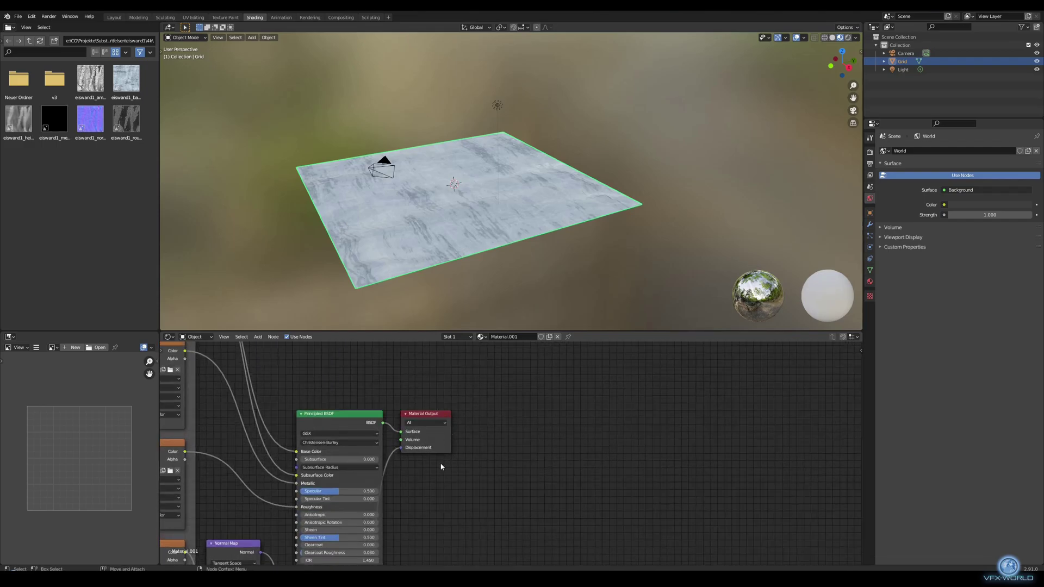
scroll(440, 467, up, 1)
click(333, 460)
click(282, 460)
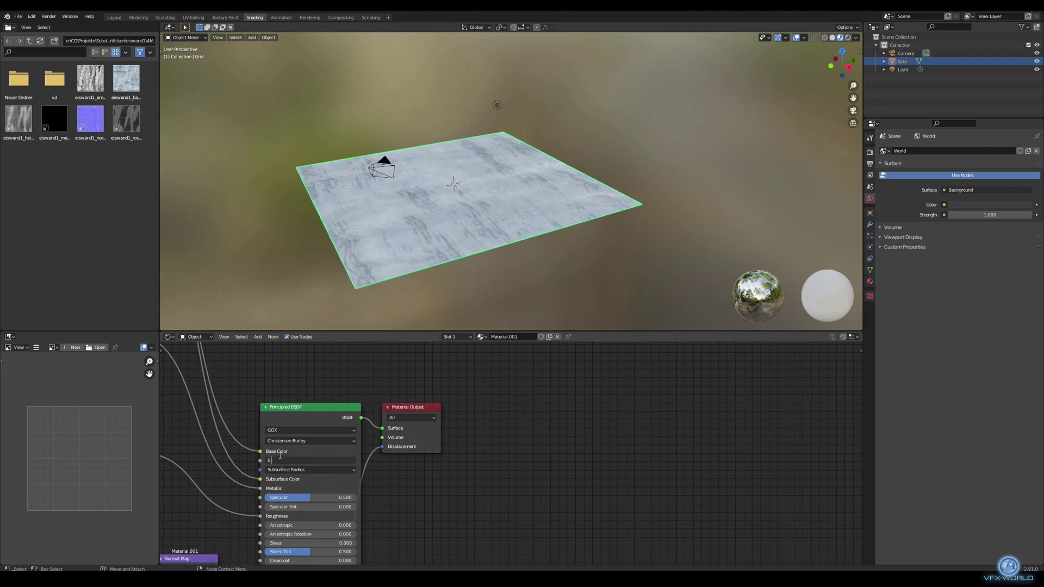
text(.25)
key(Return)
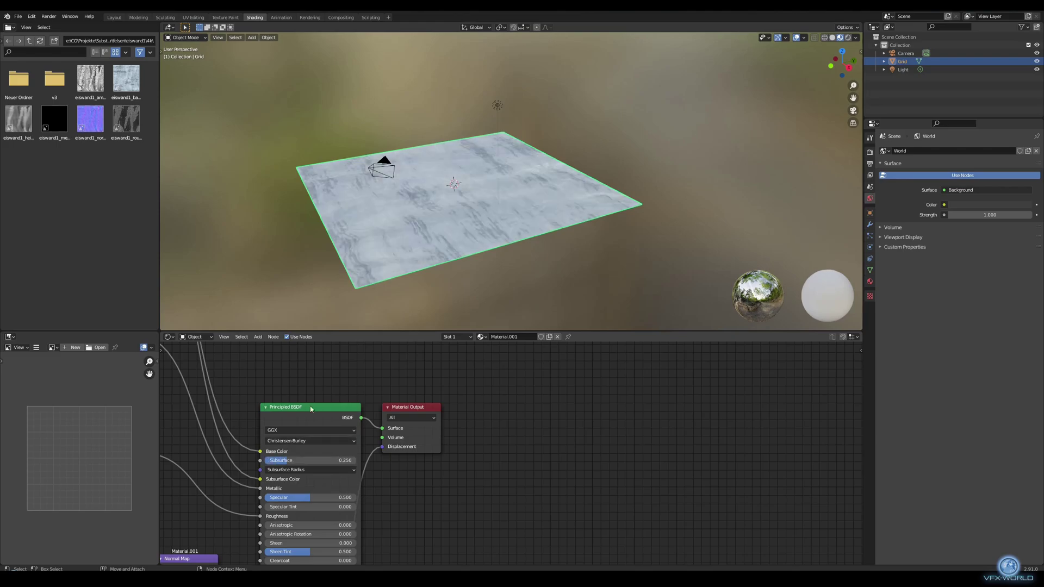
Switch the shader editor to the World nodes and add an Environment Texture node beside the Background node
shift+middle_drag(438, 261, 469, 281)
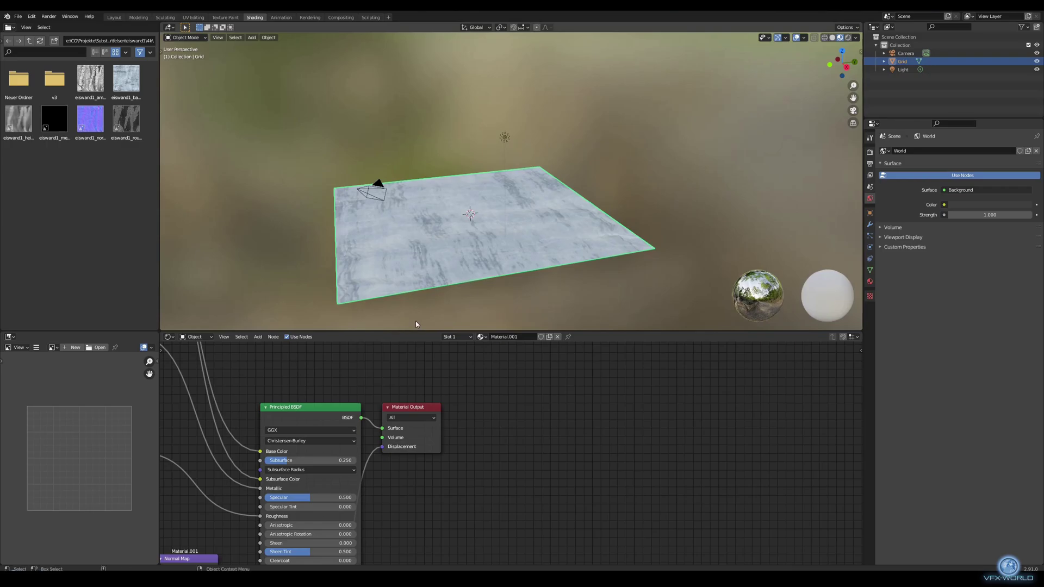
click(194, 337)
click(194, 357)
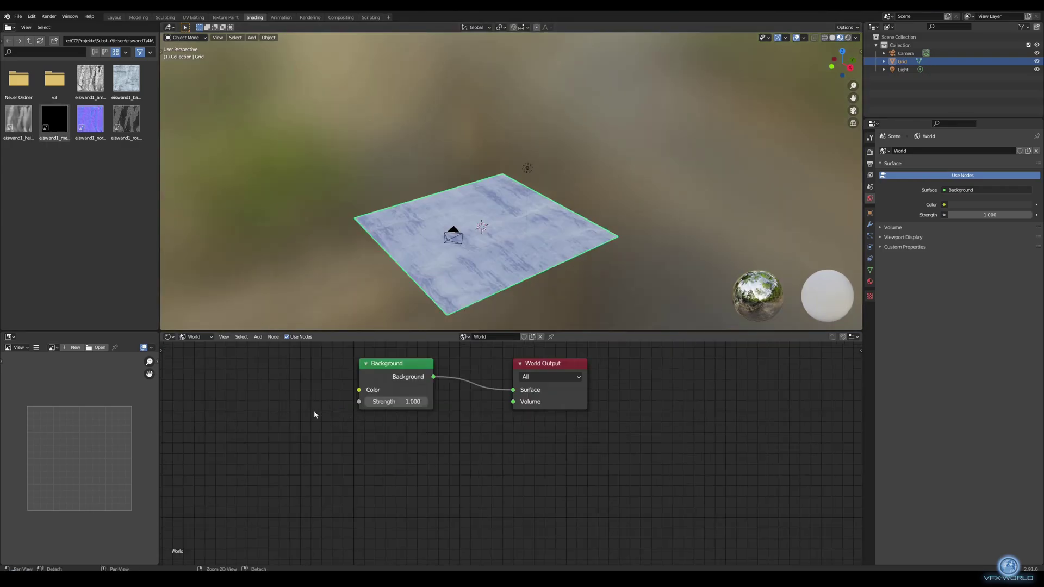
alt+middle_drag(314, 411, 305, 459)
scroll(270, 422, down, 3)
key(Tab)
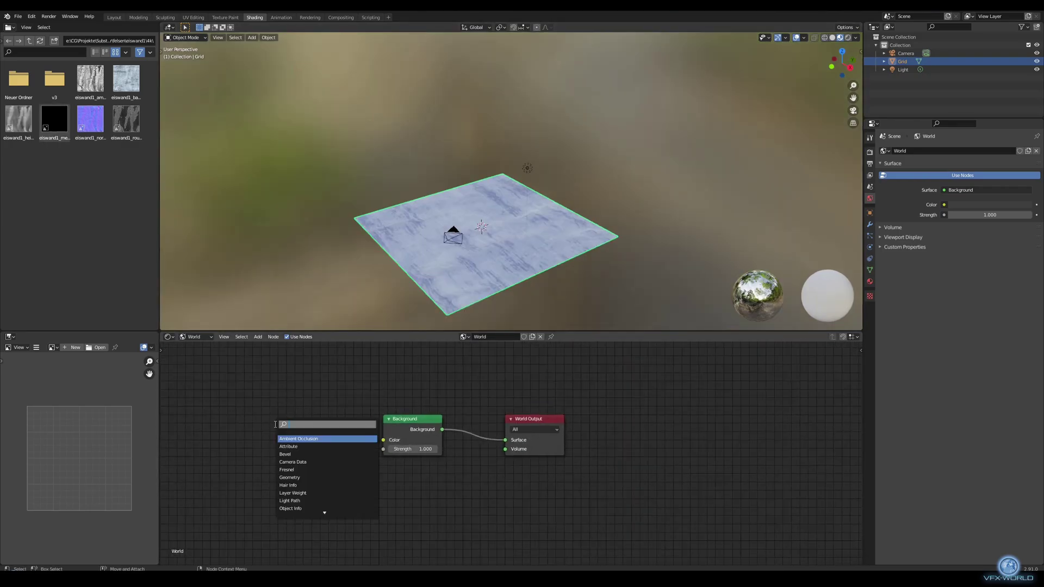
text(envi)
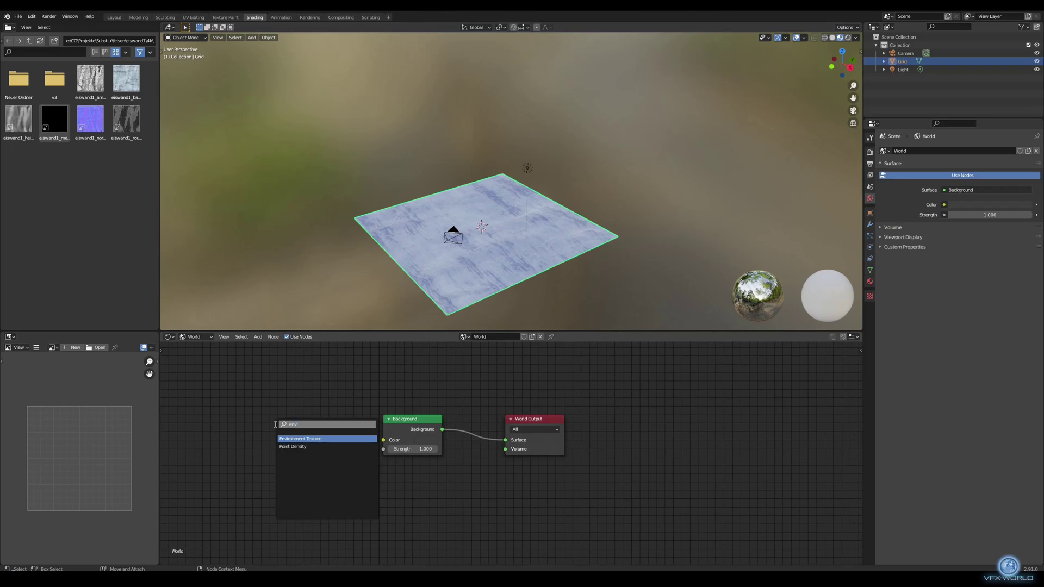
click(313, 437)
click(313, 439)
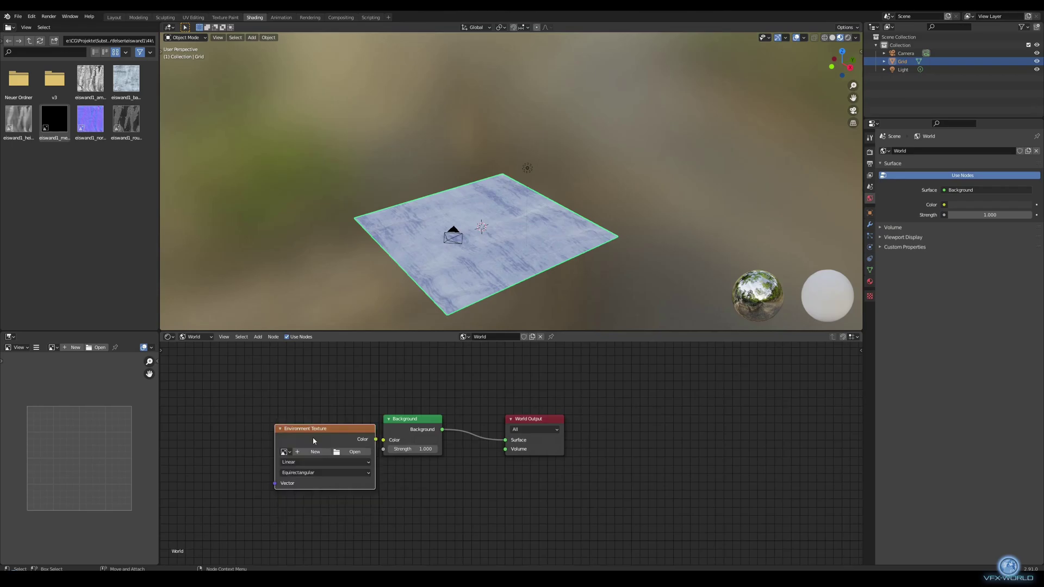
Load snowy_park_01_8k.hdr into the Environment Texture, place the node clear of the Background node and connect its Color to the Background Color
click(344, 452)
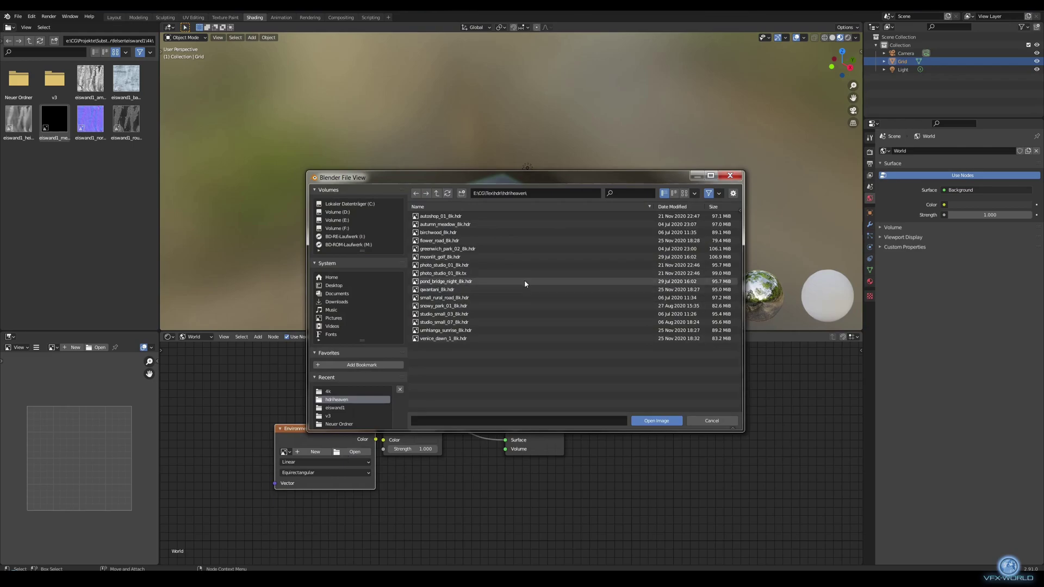
click(461, 306)
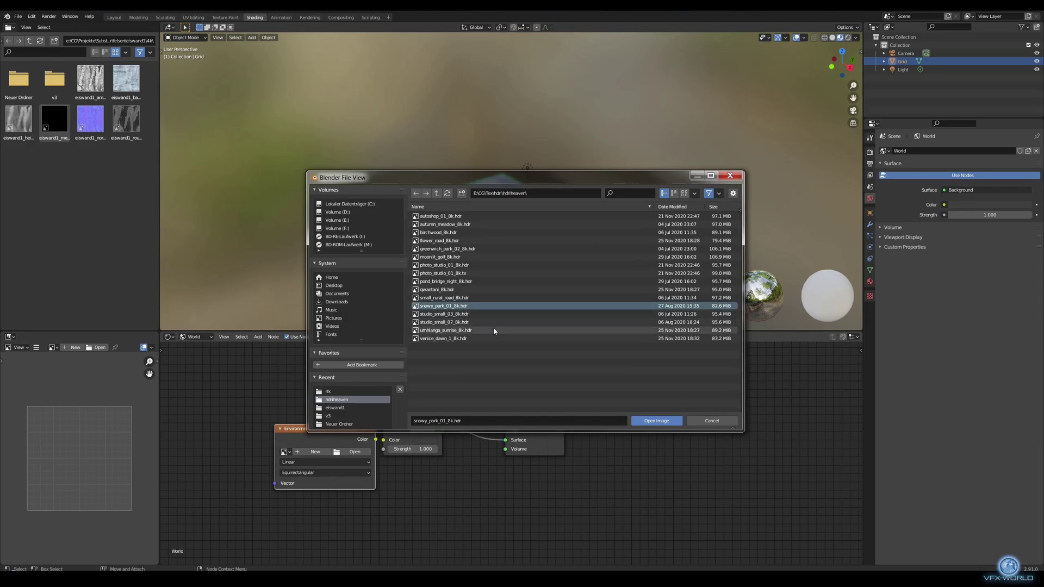
click(656, 420)
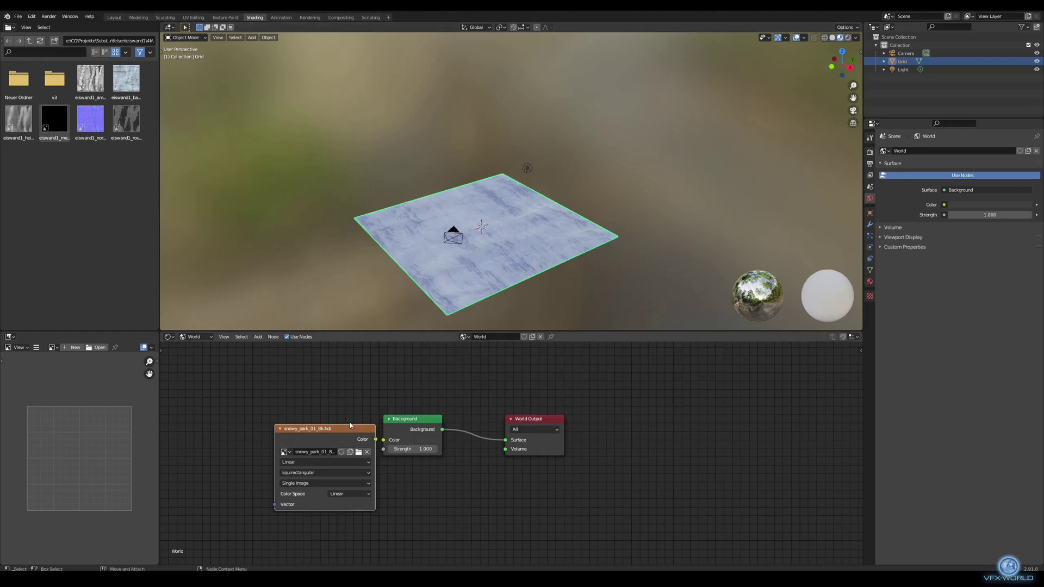
drag(351, 432, 292, 412)
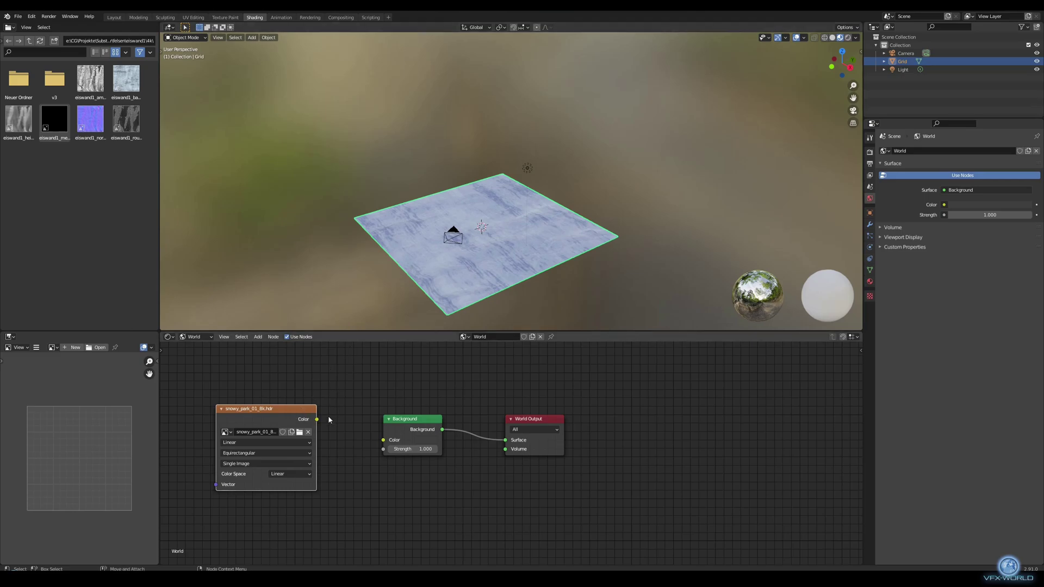
drag(318, 419, 382, 438)
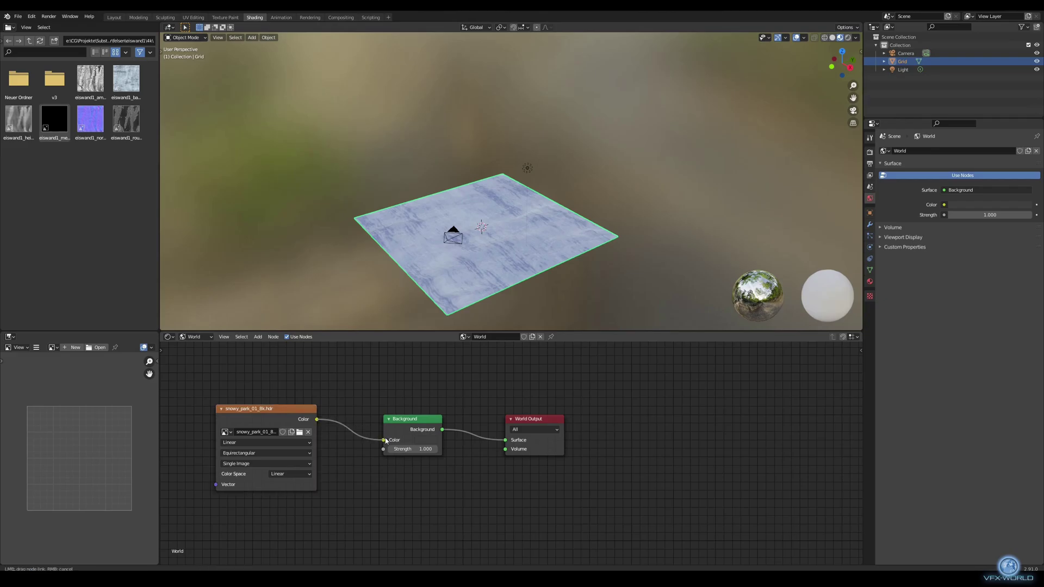
Switch the shader editor back to the grid object's material nodes
click(196, 336)
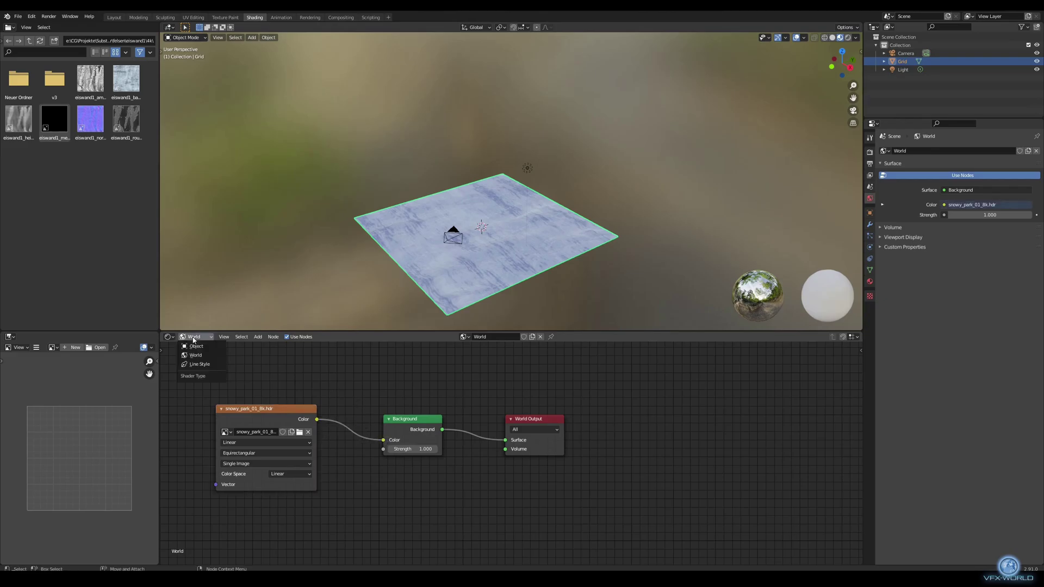
click(199, 346)
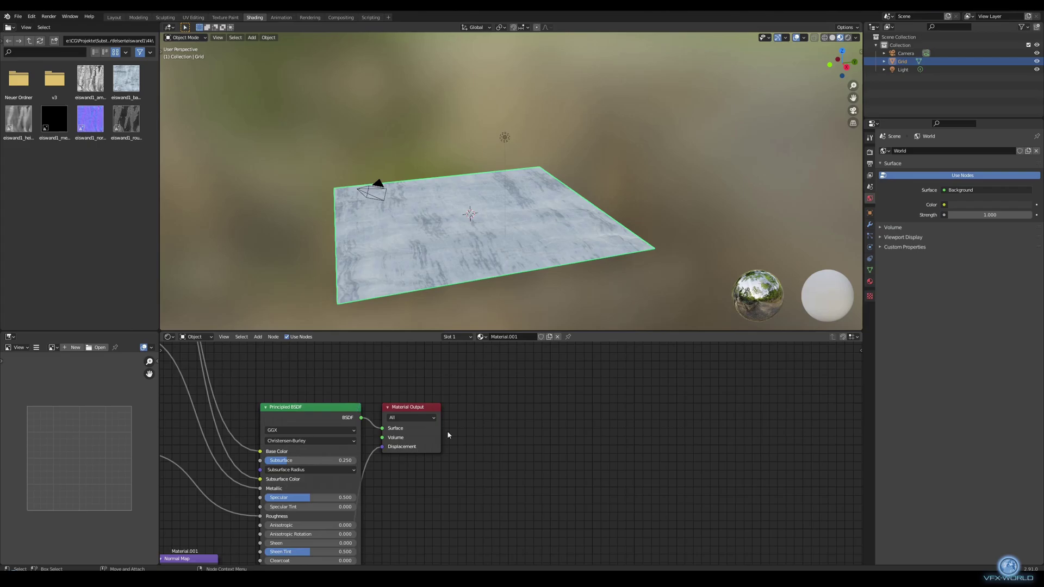
scroll(448, 435, down, 2)
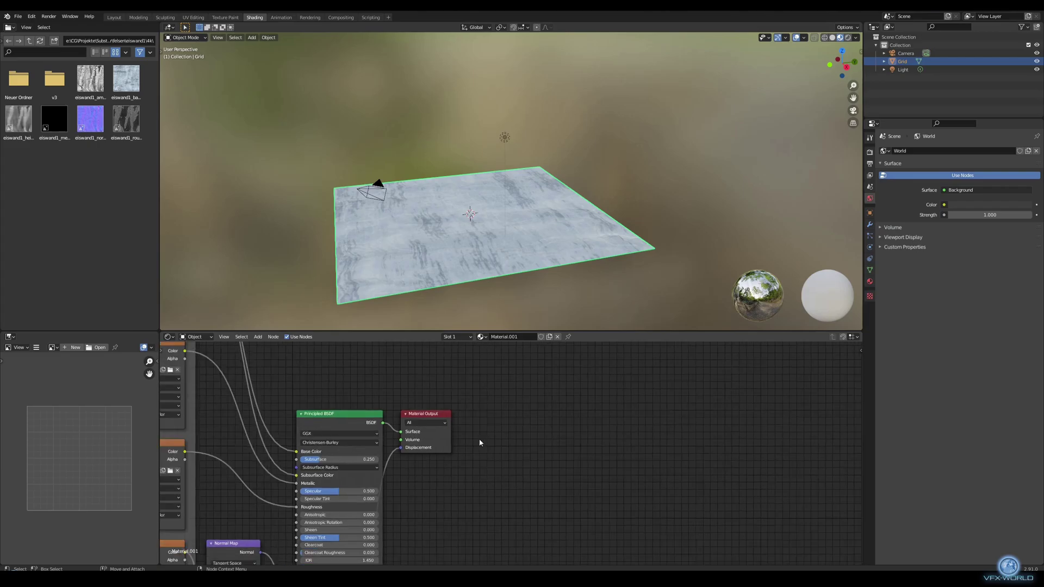
Return to the Layout workspace and set the scene's render engine to Cycles
click(114, 17)
scroll(522, 296, down, 4)
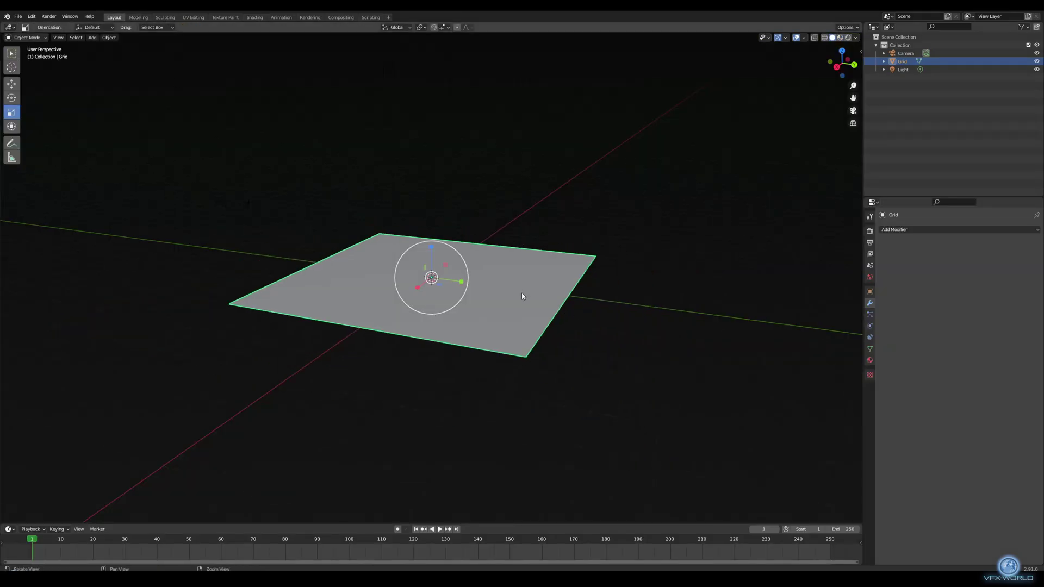
alt+drag(522, 295, 518, 301)
alt+middle_drag(519, 301, 481, 313)
scroll(482, 313, up, 2)
alt+drag(482, 316, 498, 312)
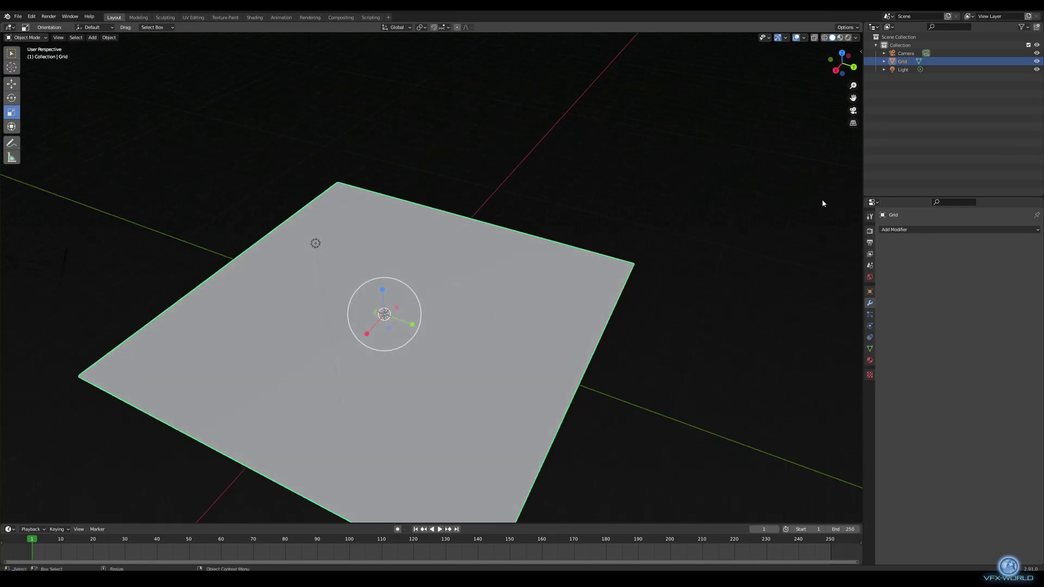
click(869, 217)
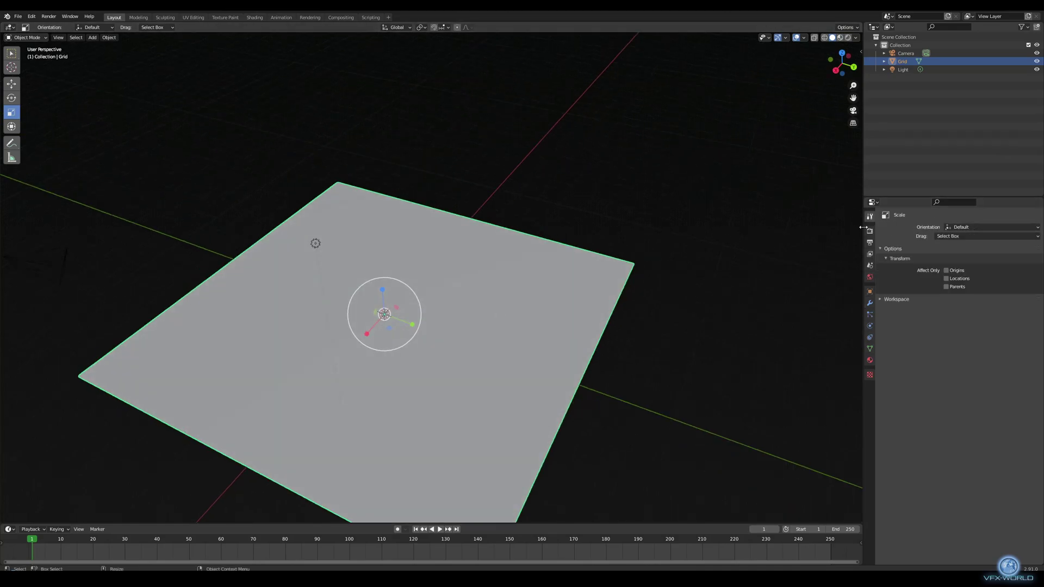
click(869, 230)
click(962, 230)
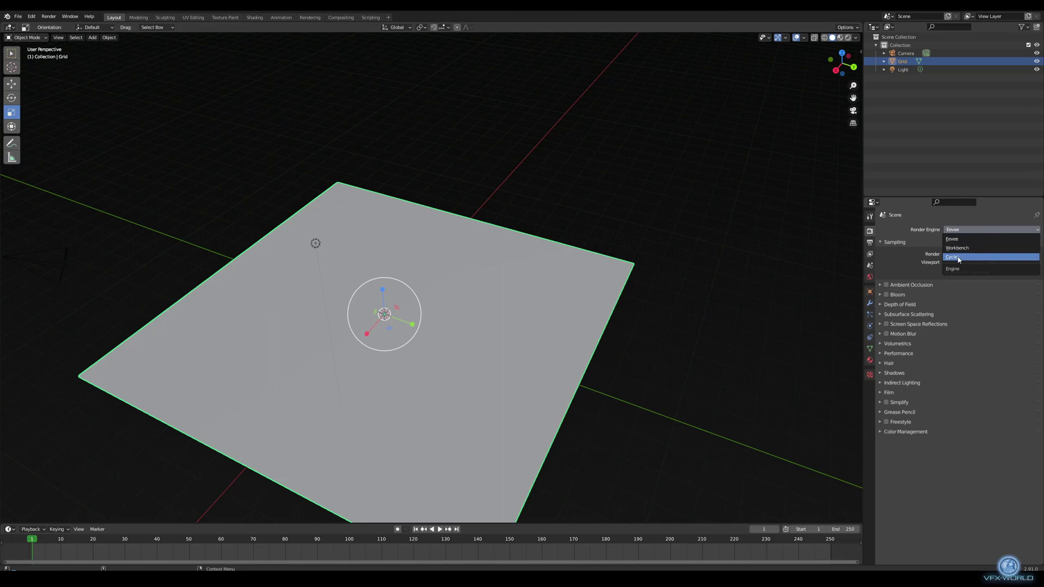
click(959, 258)
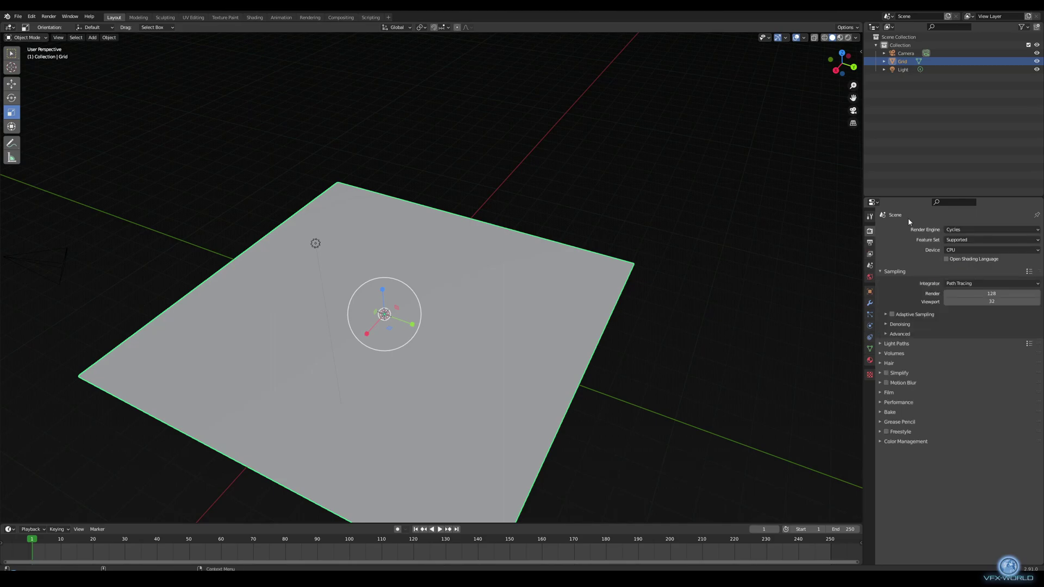
Set the Cycles feature set to Experimental and enable a transparent film background
click(966, 240)
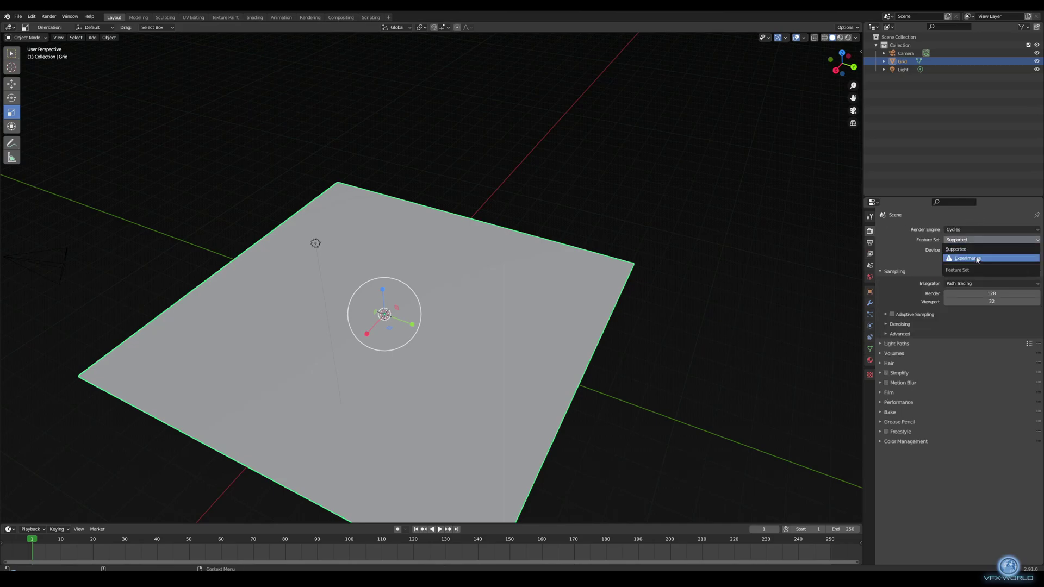
click(976, 258)
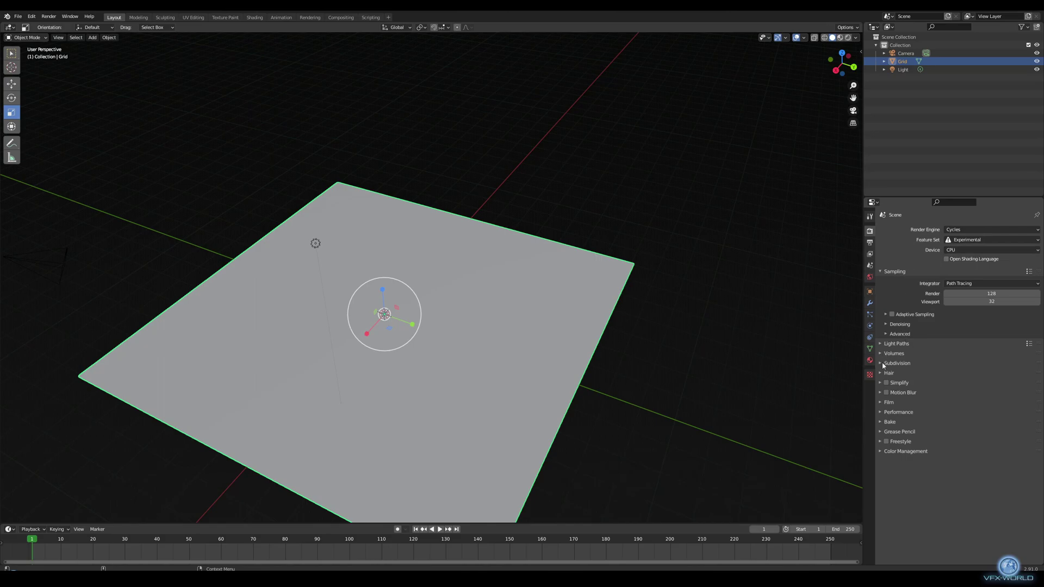
click(881, 402)
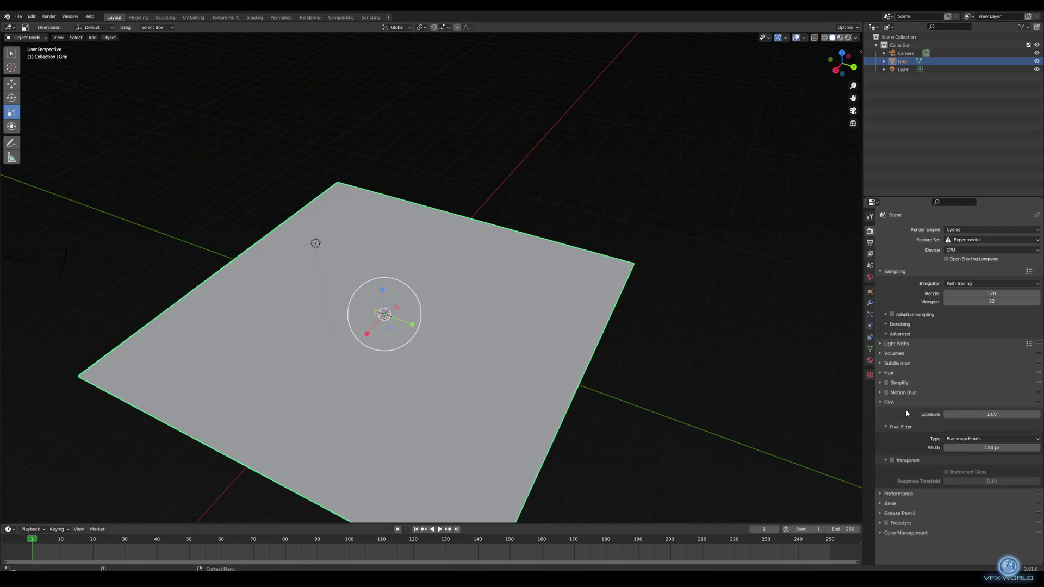
click(892, 460)
scroll(726, 332, down, 2)
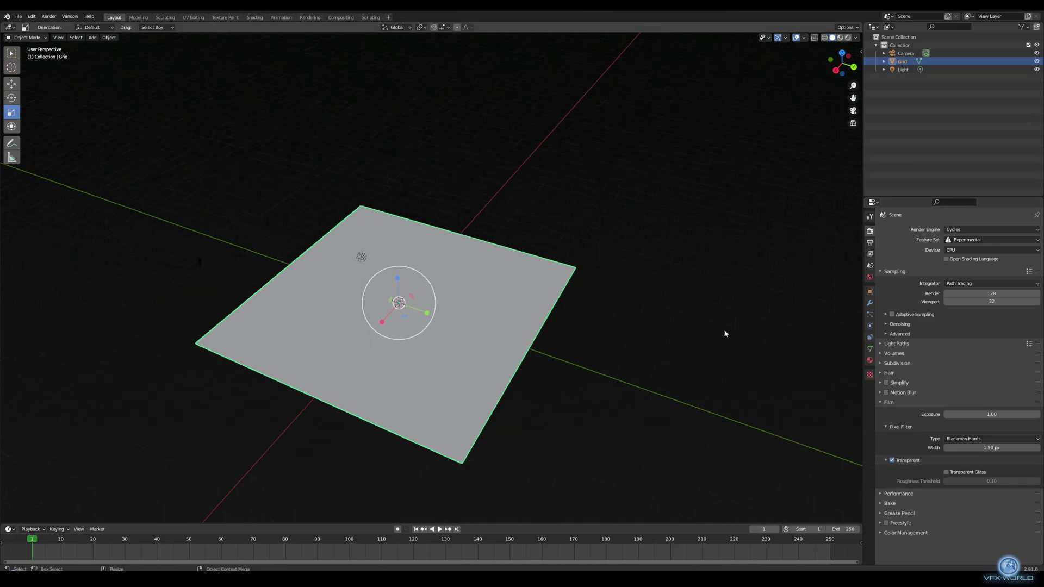
middle_drag(668, 340, 683, 306)
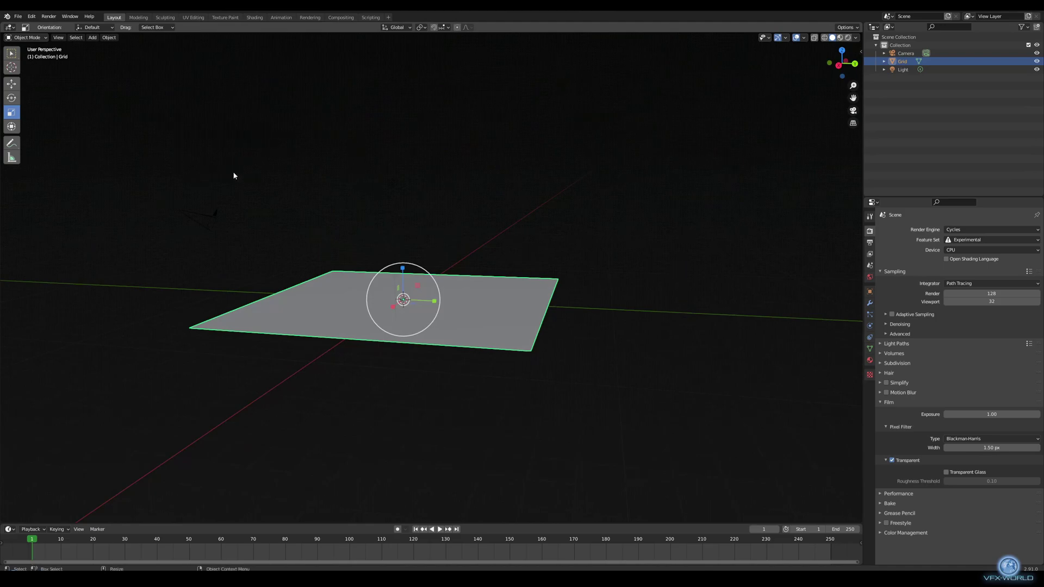
scroll(634, 252, up, 4)
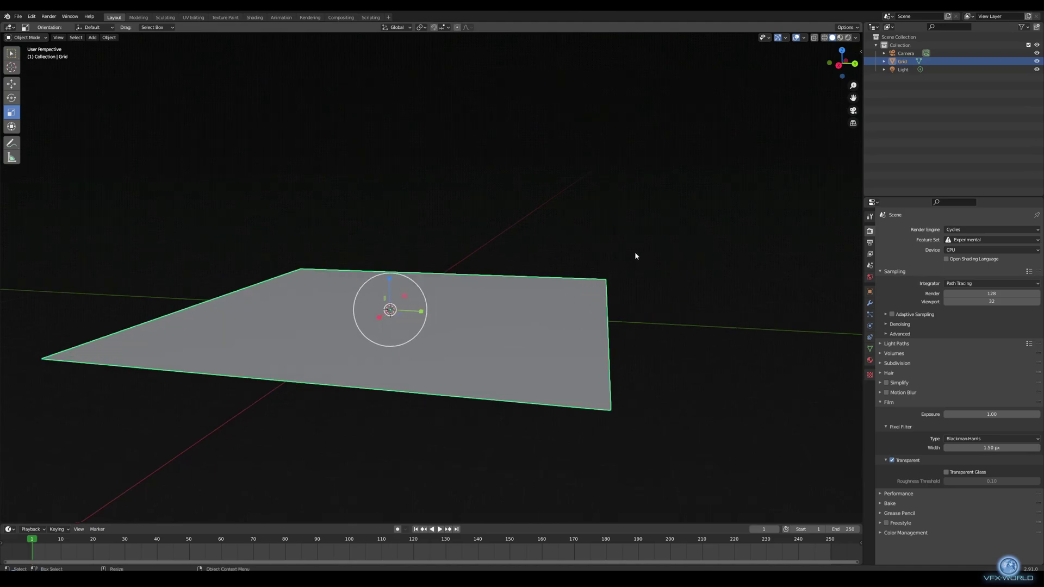
middle_drag(580, 231, 591, 261)
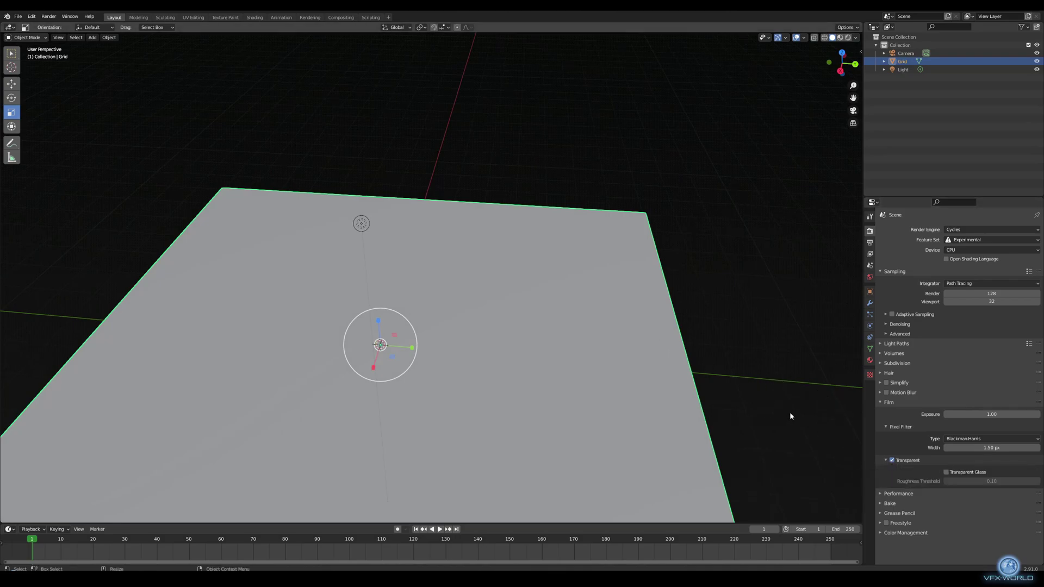
scroll(779, 397, down, 1)
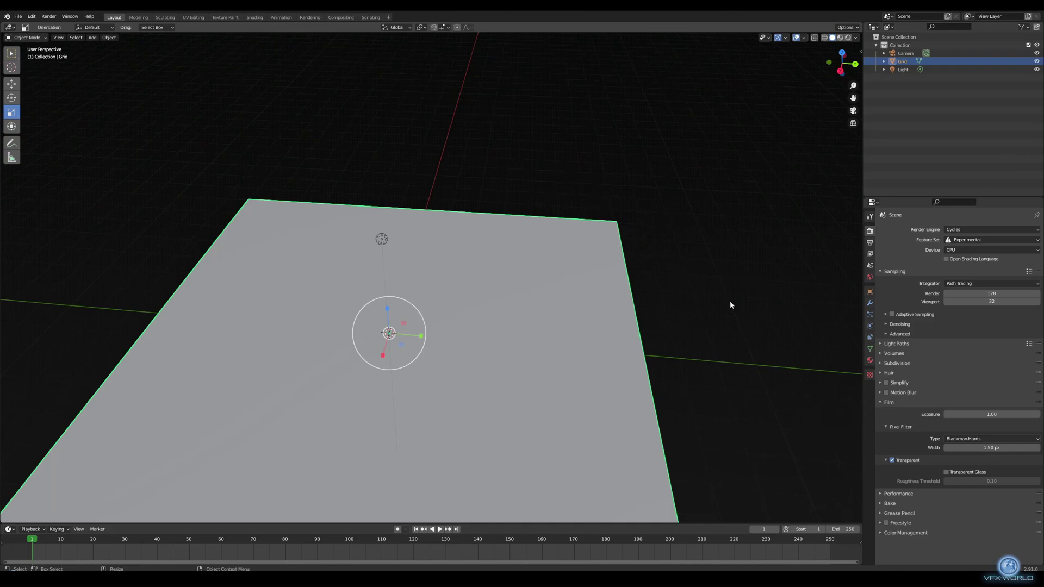
scroll(750, 289, down, 3)
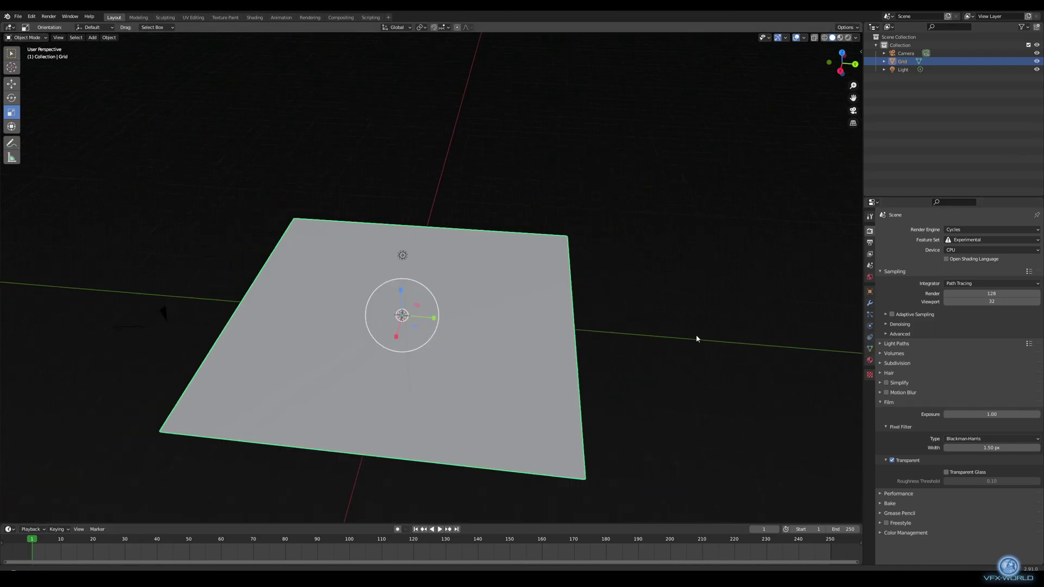
Set the surface displacement method of the grid's material to Displacement and Bump
click(870, 360)
scroll(889, 427, down, 8)
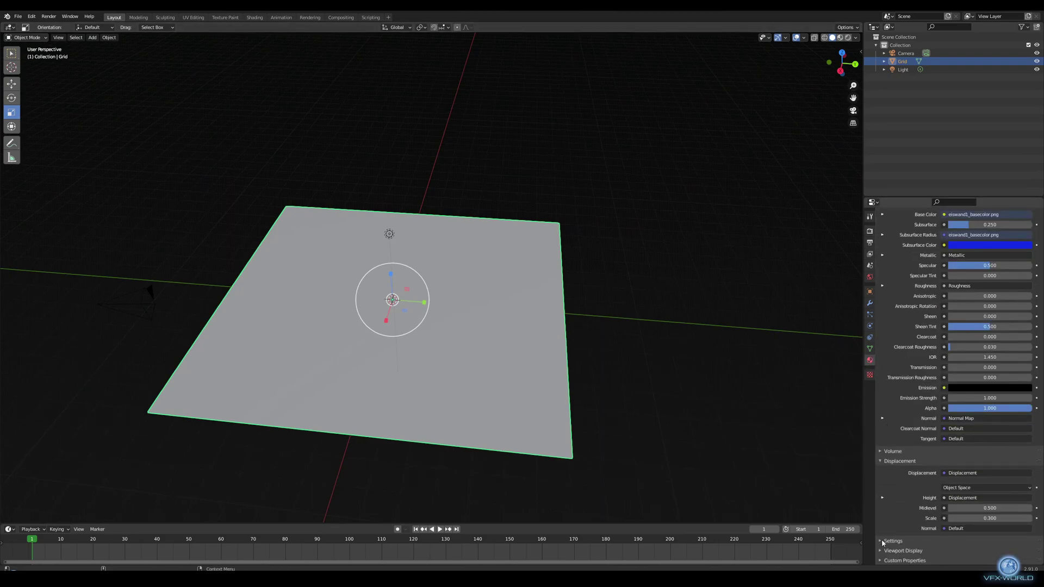
click(881, 542)
scroll(919, 506, down, 4)
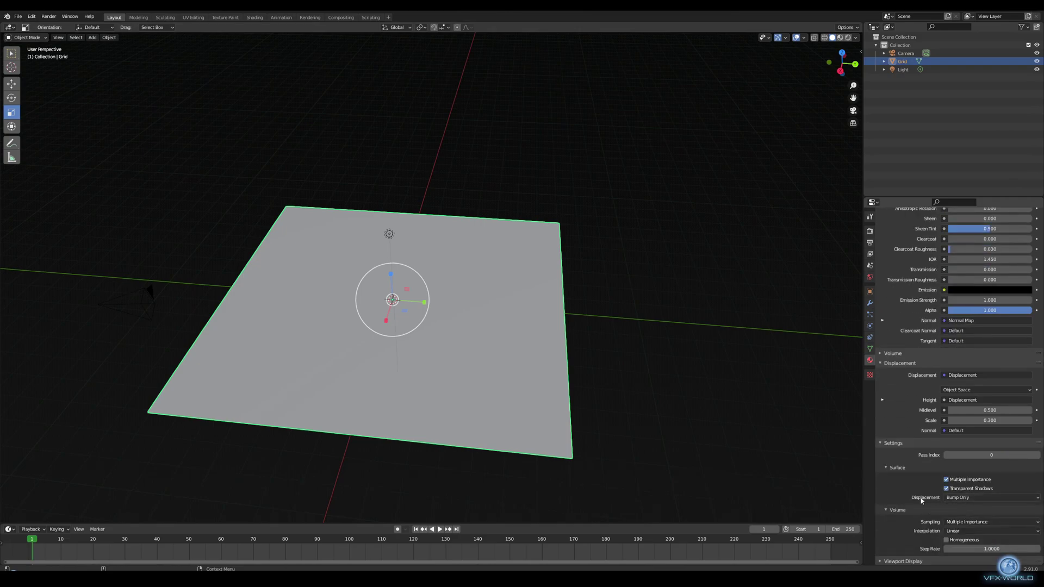
click(959, 497)
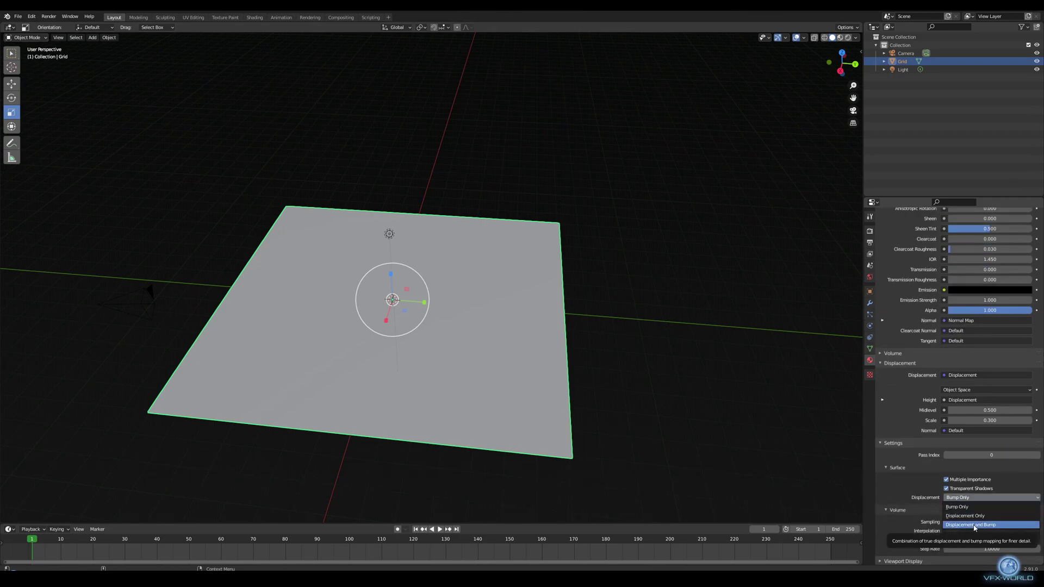
click(970, 525)
Add a Spot light to the scene
middle_drag(594, 396, 663, 396)
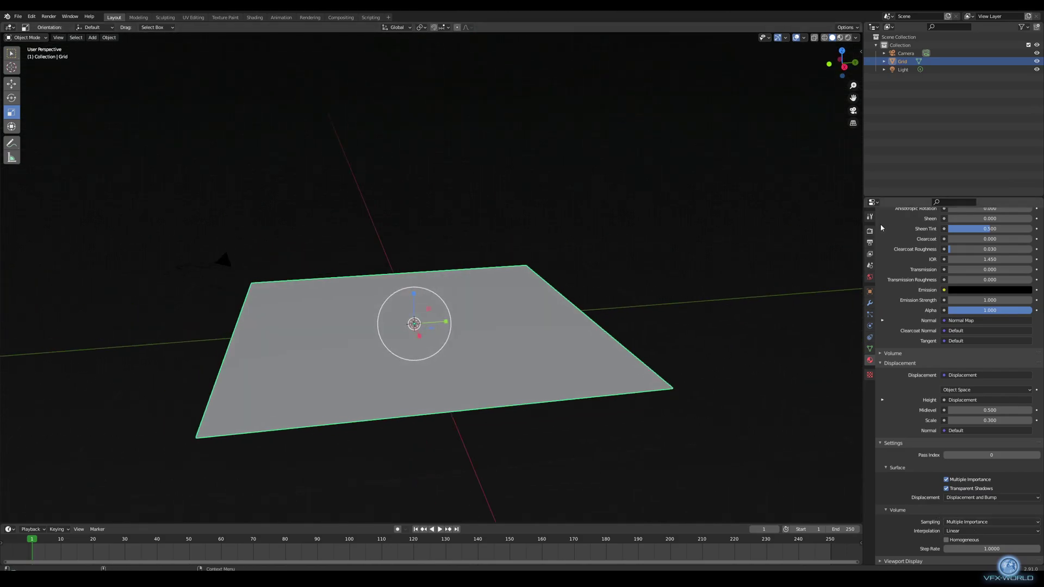
middle_drag(656, 303, 592, 272)
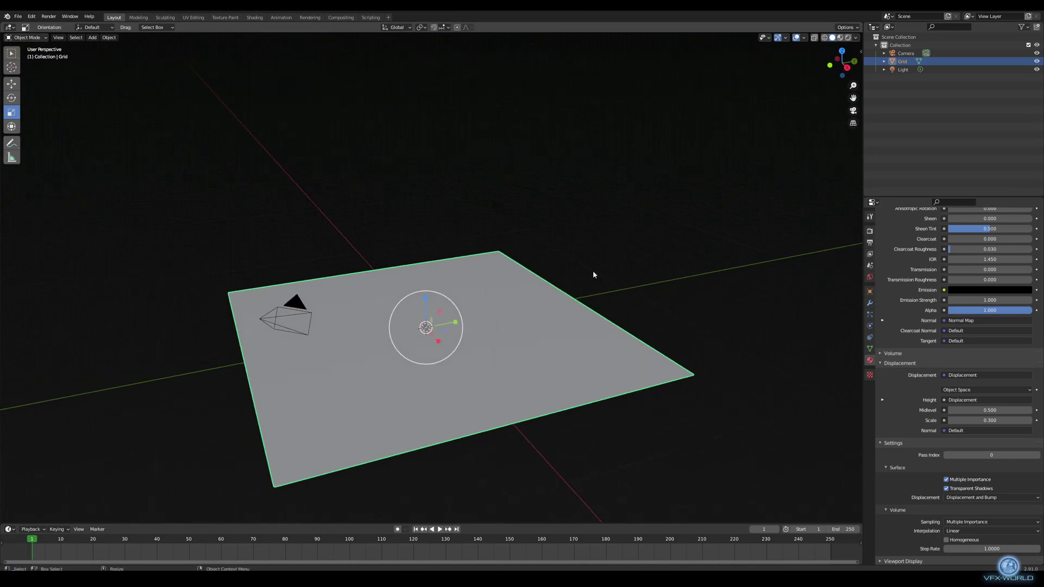
click(115, 41)
mouse_move(92, 38)
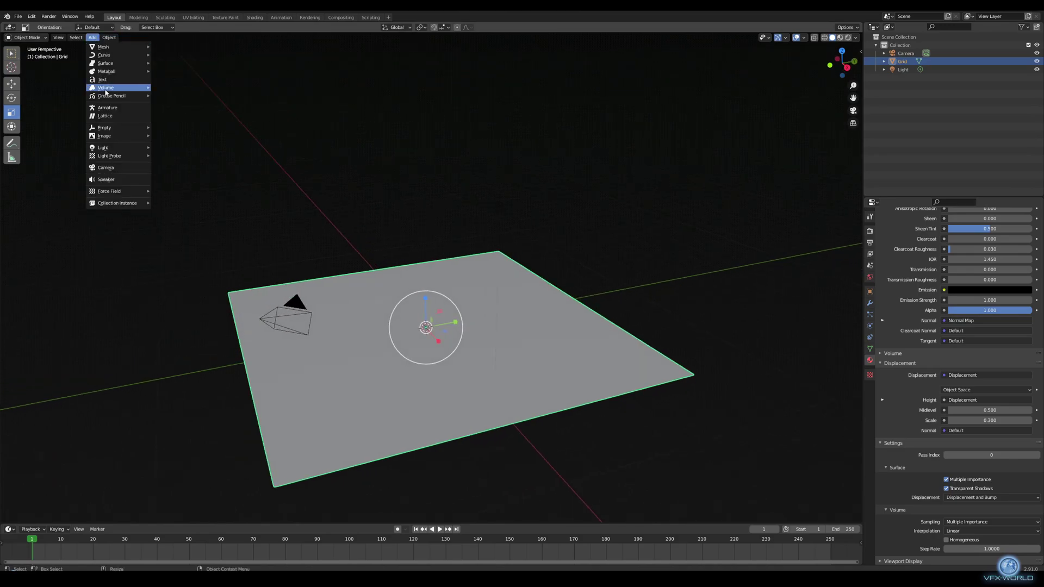
mouse_move(130, 148)
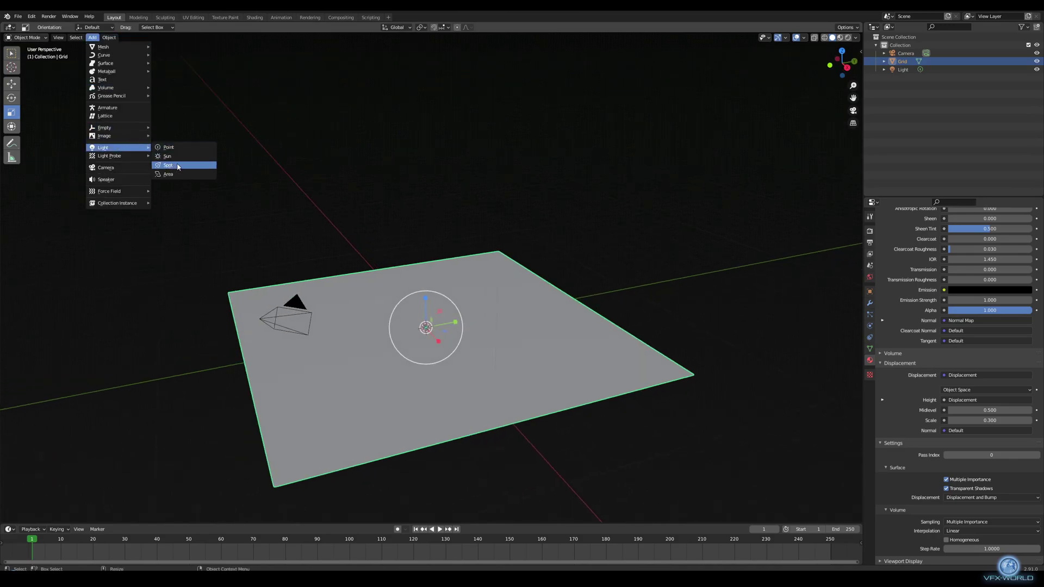
click(174, 165)
Move the spot light up above the grid and out to one side of it
scroll(405, 238, down, 2)
alt+drag(584, 258, 489, 255)
key(w)
drag(402, 266, 403, 110)
alt+drag(453, 173, 443, 205)
drag(372, 177, 556, 193)
Rotate the spot light so its cone tilts down towards the grid
key(e)
middle_drag(367, 185, 464, 173)
drag(466, 114, 495, 77)
alt+drag(526, 146, 525, 153)
Readjust the spot light's rotation so its beam aims across the grid from the side
key(w)
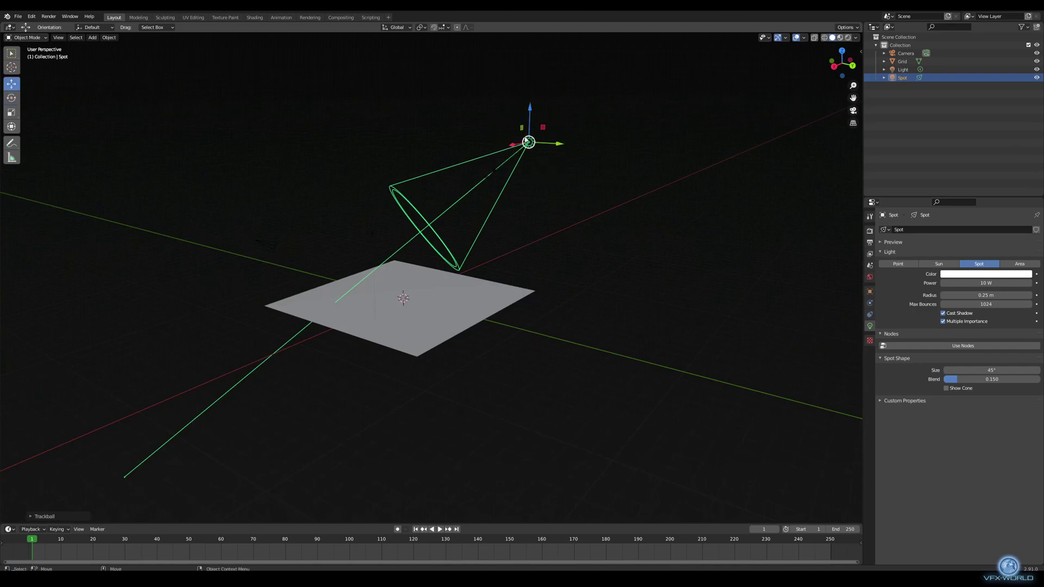
alt+drag(594, 174, 710, 355)
middle_drag(383, 297, 508, 271)
key(e)
drag(488, 97, 486, 81)
alt+drag(627, 187, 546, 179)
scroll(565, 180, down, 2)
key(w)
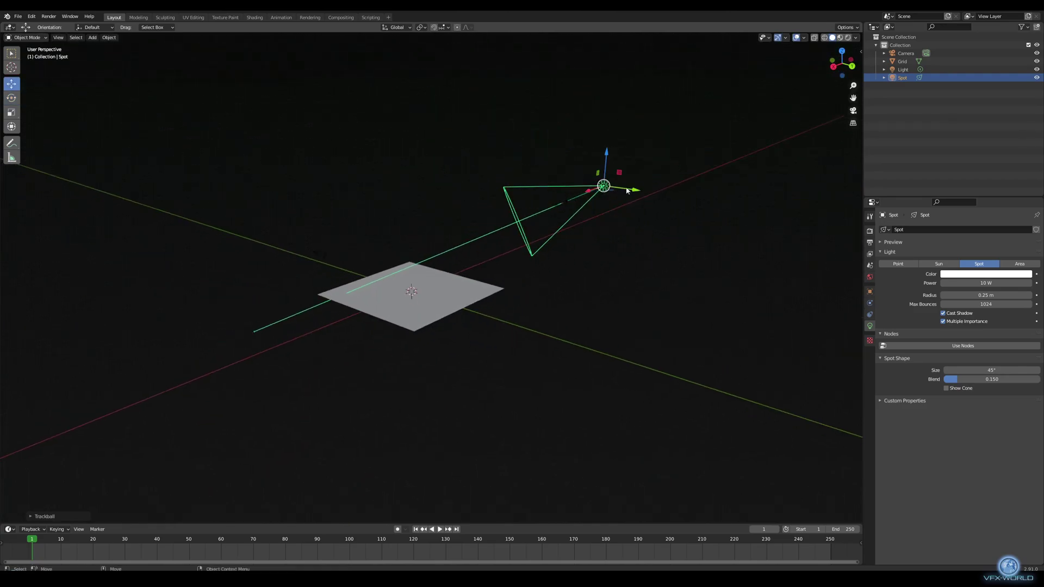
drag(628, 191, 671, 190)
alt+drag(688, 238, 673, 290)
mouse_move(659, 244)
mouse_down()
mouse_move(678, 253)
mouse_move(664, 247)
mouse_up()
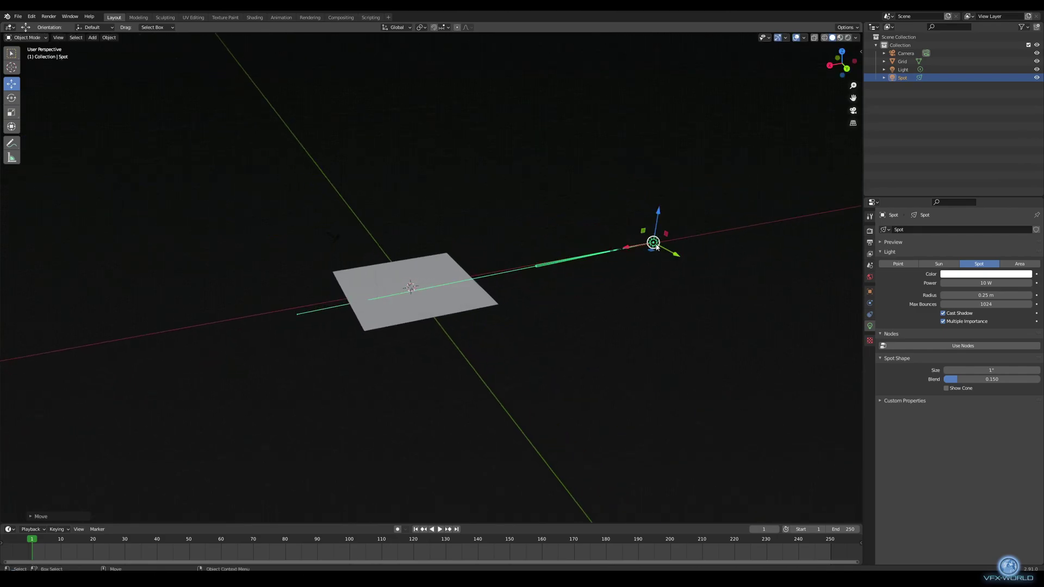
alt+drag(662, 301, 615, 306)
key(ctrl+z)
drag(536, 272, 664, 308)
key(ctrl+z)
key(ctrl+z)
key(ctrl+z)
In the top view, move the spot light diagonally farther away from the grid
middle_drag(491, 313, 574, 305)
scroll(641, 282, down, 3)
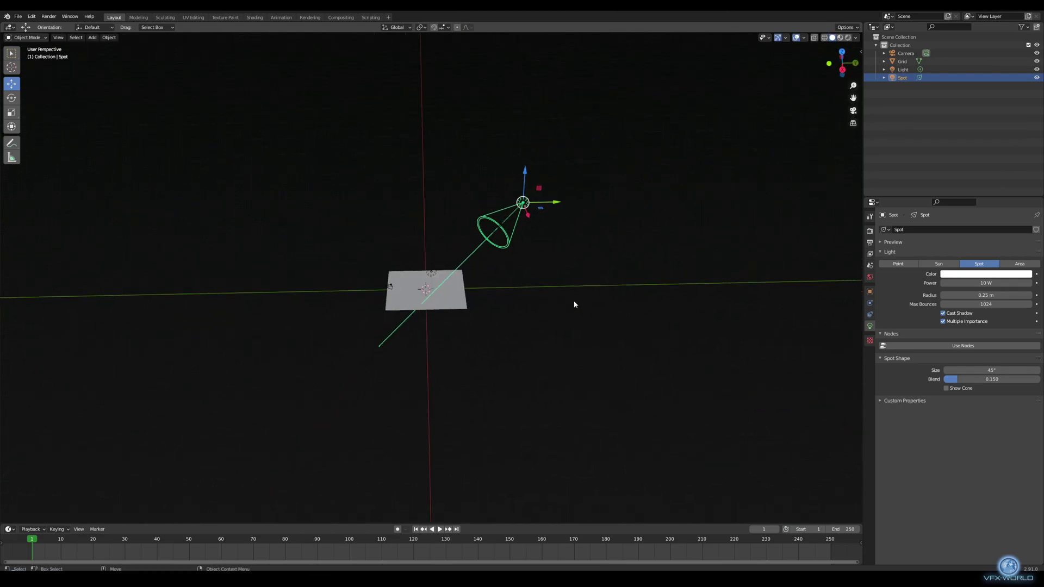
shift+middle_drag(594, 271, 544, 353)
middle_drag(528, 312, 514, 370)
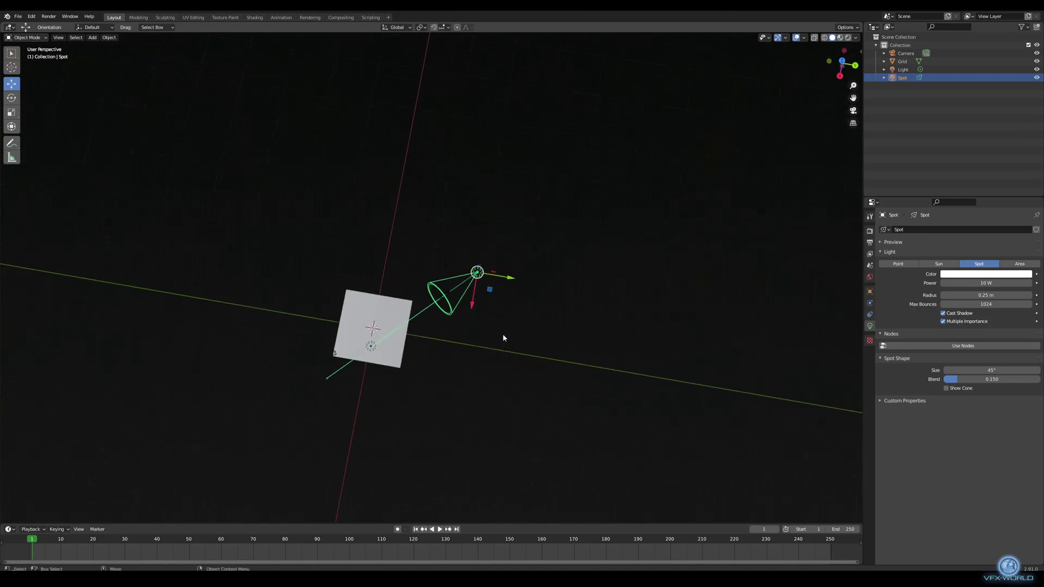
key(KP_7)
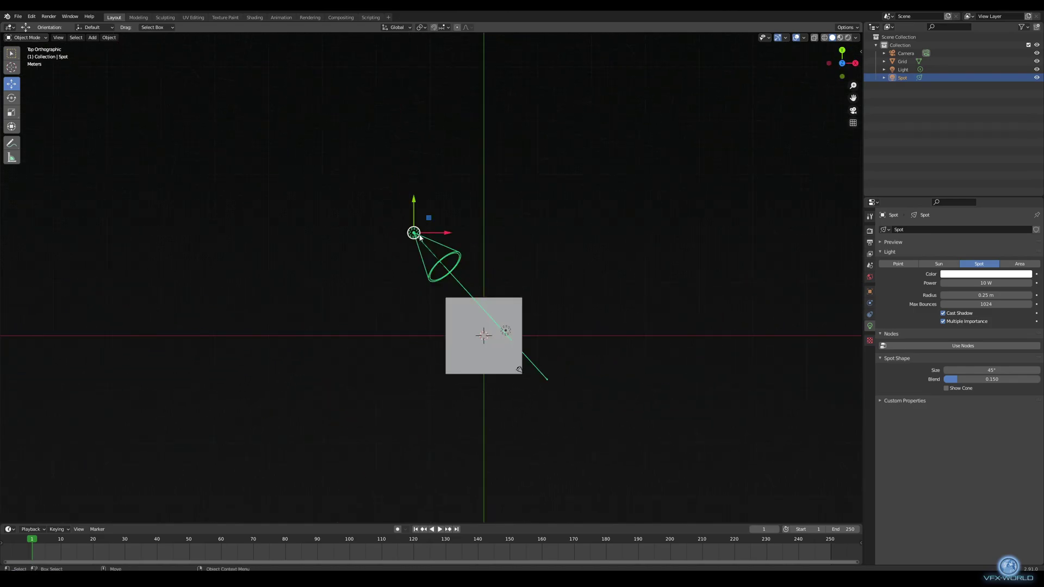
drag(412, 232, 355, 202)
Raise the spot light slightly along the Z axis so its beam points at the grid
middle_drag(450, 268, 460, 221)
scroll(492, 268, down, 2)
scroll(497, 273, up, 3)
drag(548, 268, 549, 250)
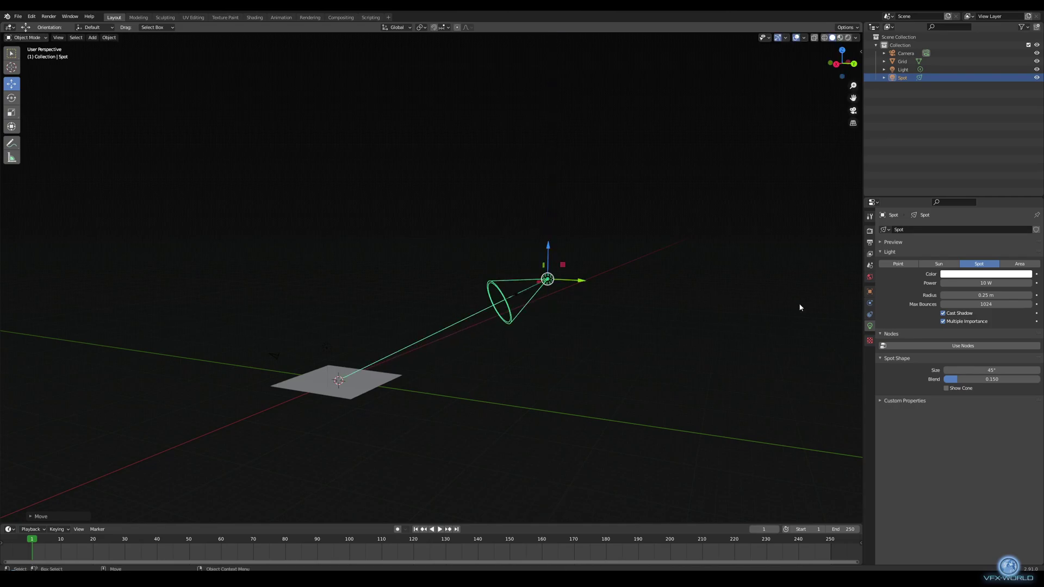
Set the spot light's power to 5000 W
click(985, 283)
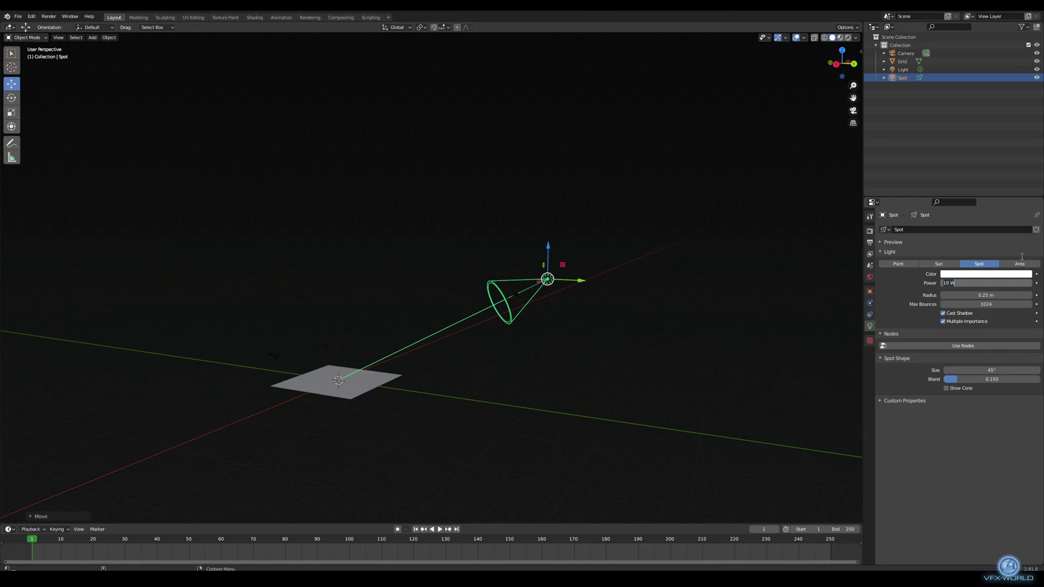
text(5000)
key(Return)
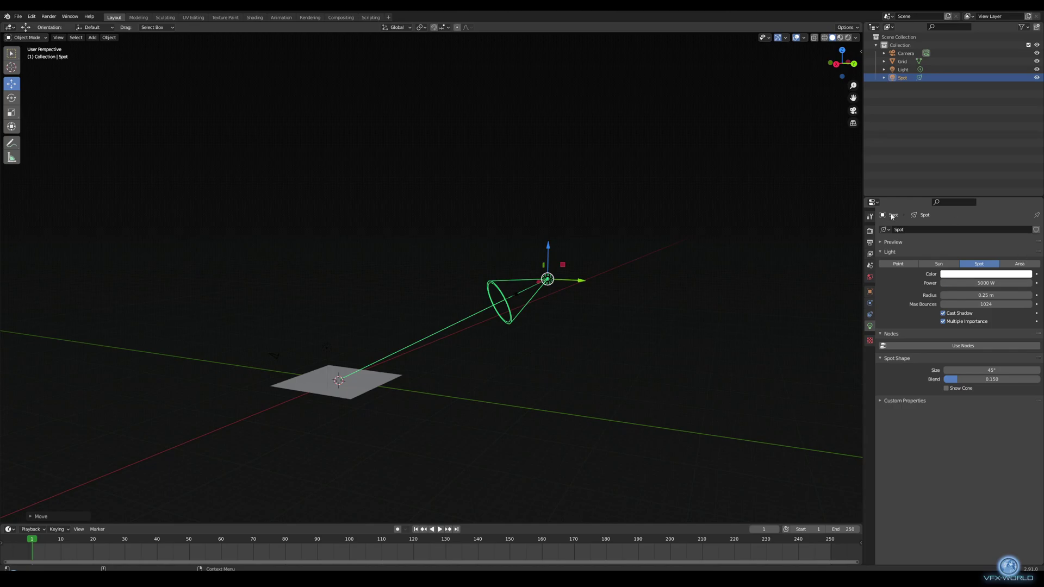
Set the Cycles render samples to 500
click(869, 230)
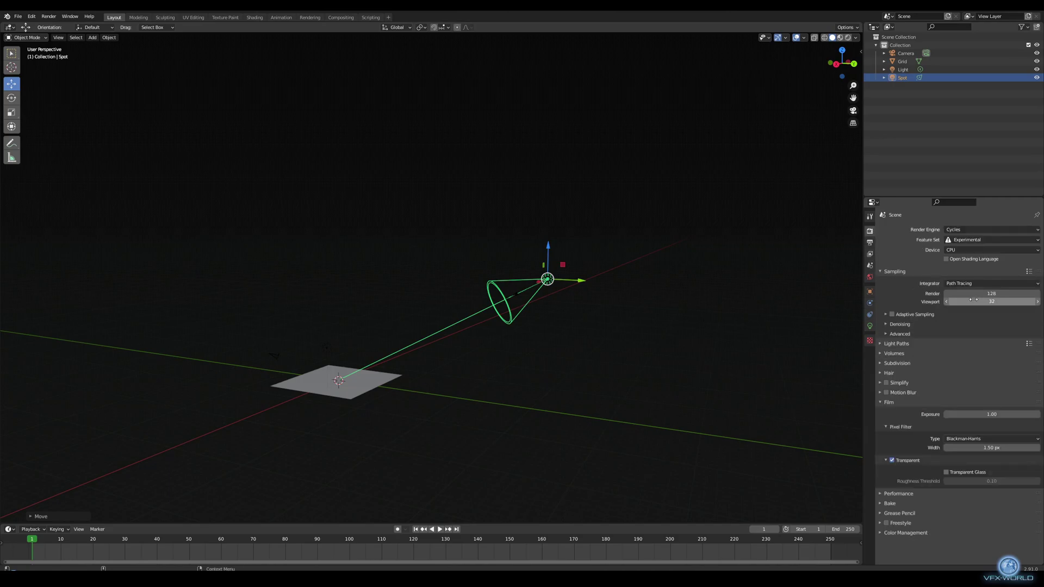
click(999, 293)
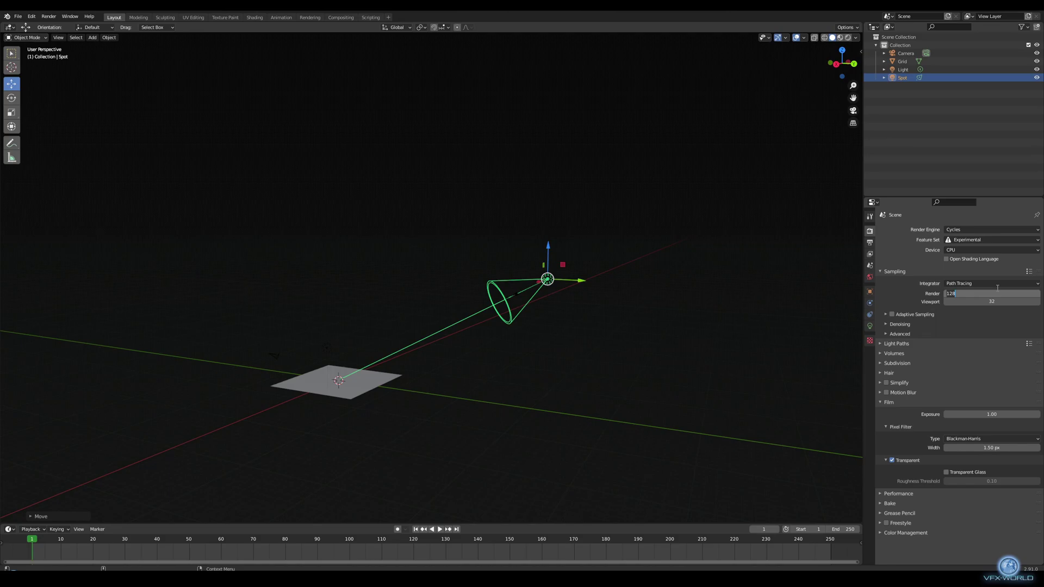
text(500)
key(Return)
Frame the grid closely and switch the viewport to Rendered shading
middle_drag(348, 222, 445, 263)
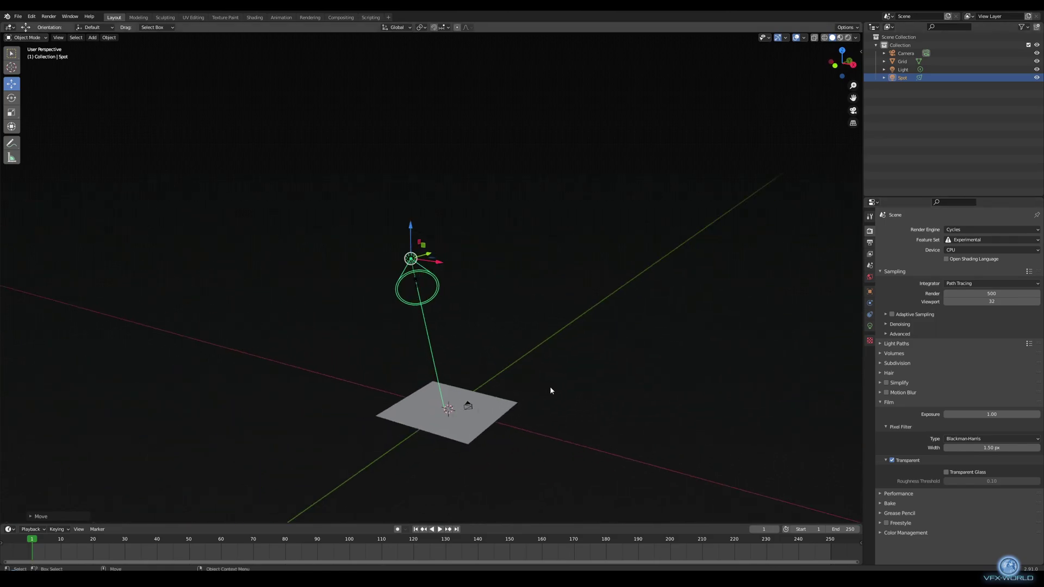
scroll(550, 388, up, 5)
alt+middle_drag(570, 381, 587, 103)
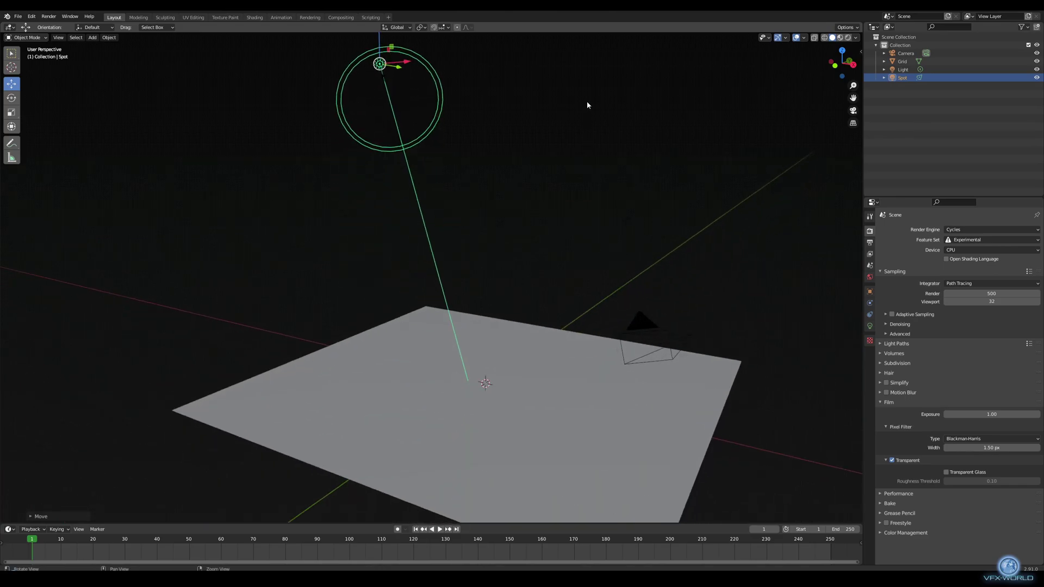
click(848, 38)
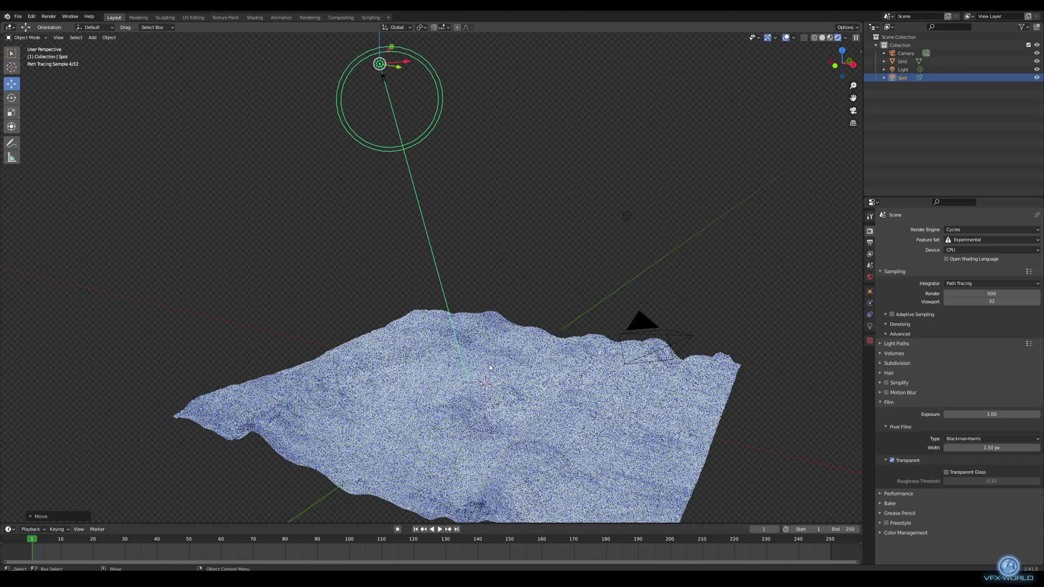
Examine the displaced glacier surface up close and from different angles in the rendered viewport
middle_drag(491, 366, 562, 294)
scroll(490, 248, up, 5)
scroll(563, 294, up, 1)
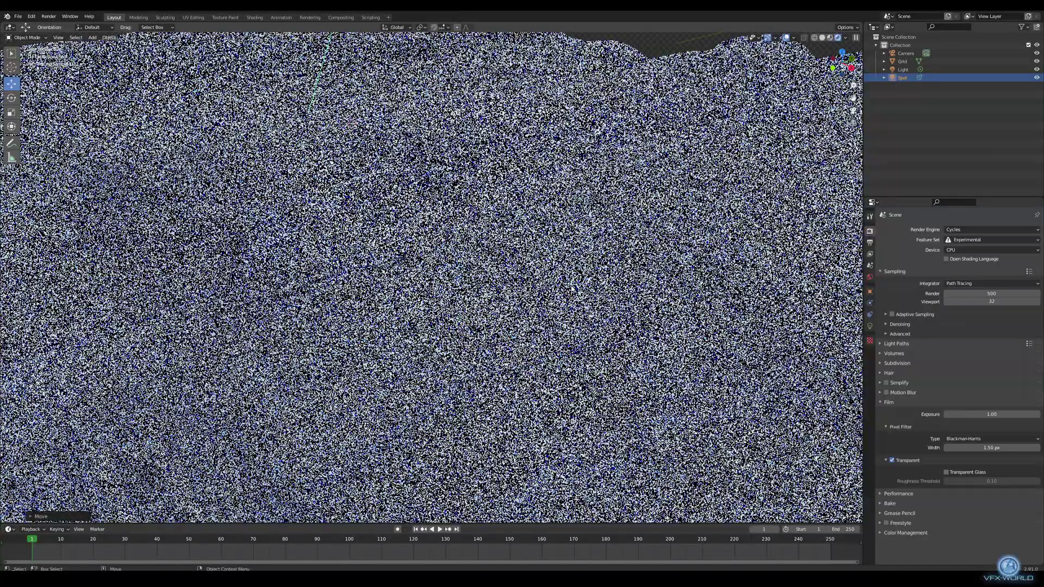
scroll(568, 294, down, 2)
shift+middle_drag(569, 294, 590, 281)
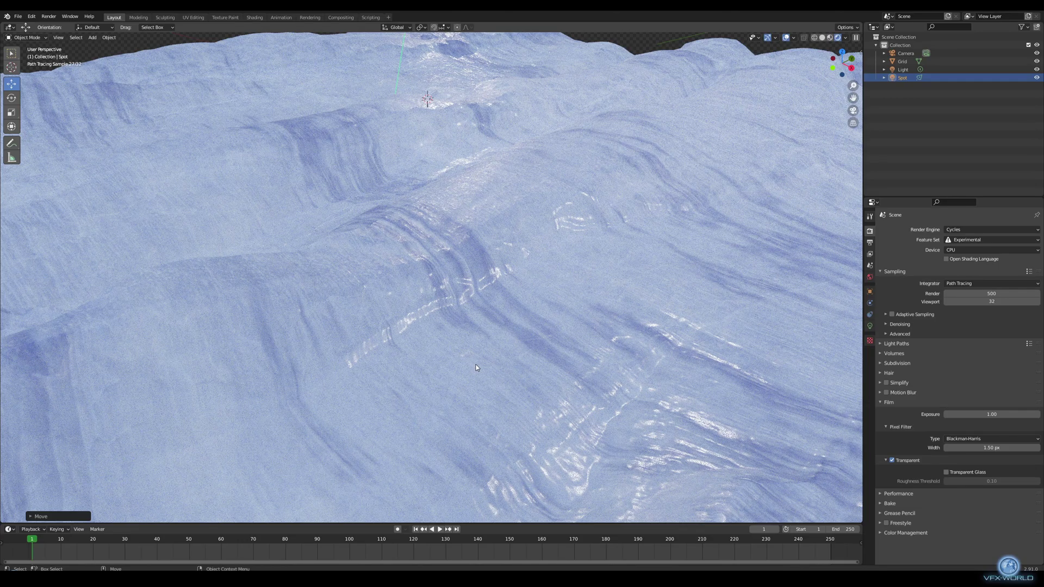
scroll(483, 366, down, 7)
middle_drag(483, 366, 515, 334)
scroll(491, 382, up, 3)
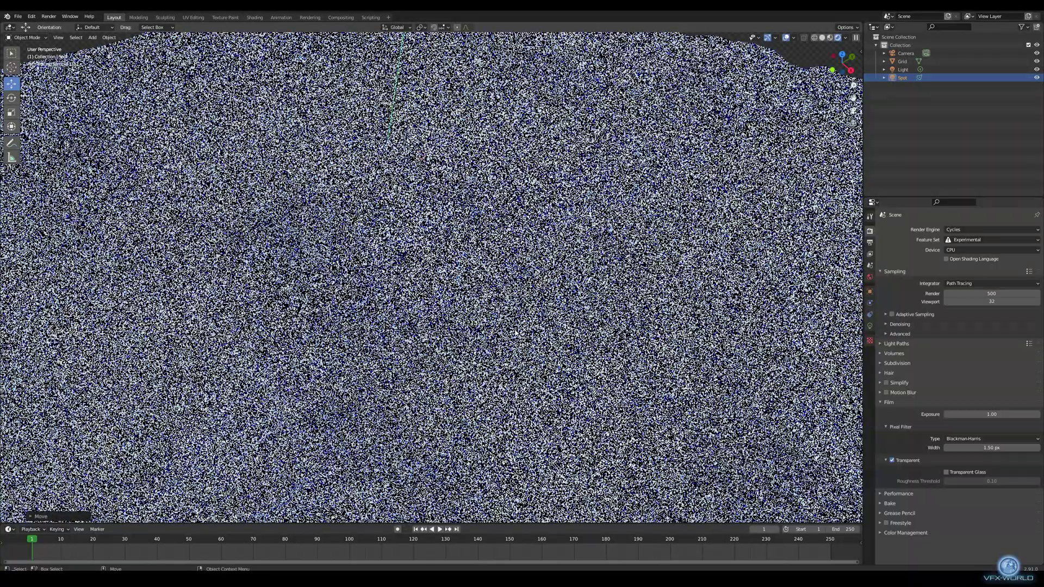